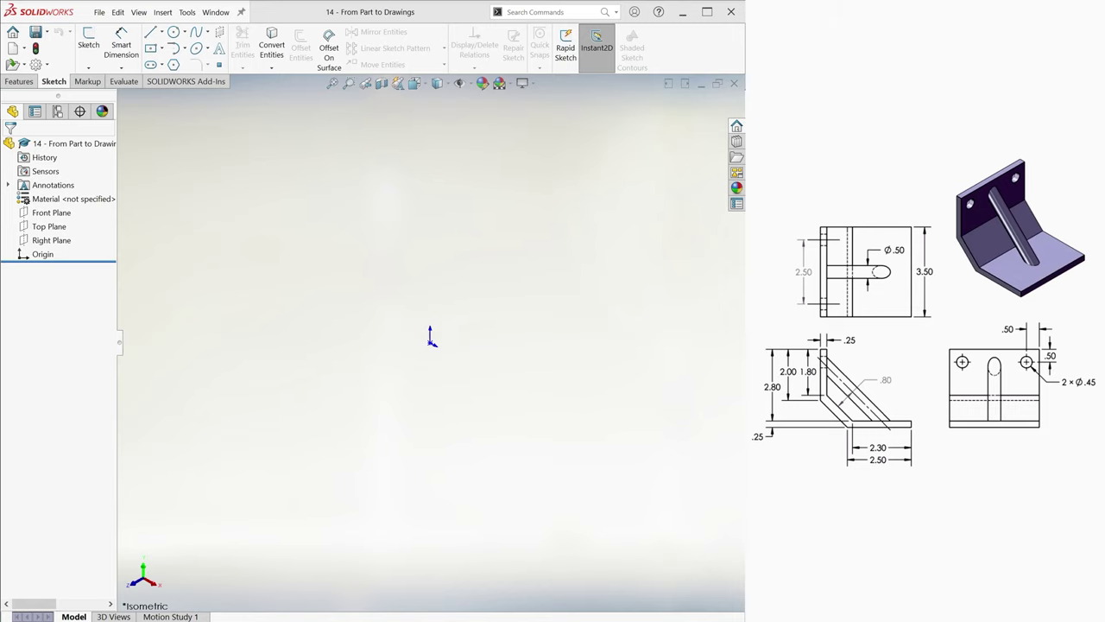
- Sketch a closed bent-plate profile on the Front Plane, joining a vertical and a horizontal leg by a sloped section, with the outer upper bend at the origin
{"action": "left_click", "coordinate": [150, 32]}
{"action": "left_click", "coordinate": [289, 169]}
{"action": "left_click", "coordinate": [320, 423]}
{"action": "left_click", "coordinate": [320, 301]}
{"action": "left_click", "coordinate": [342, 302]}
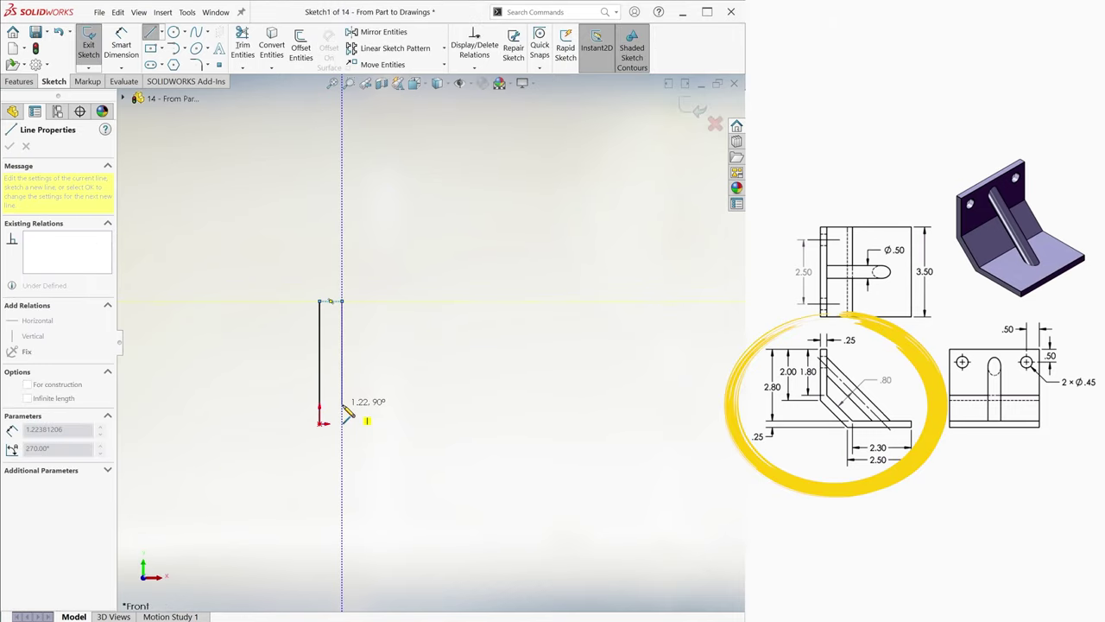
{"action": "left_click", "coordinate": [342, 404]}
{"action": "left_click", "coordinate": [407, 479]}
{"action": "left_click", "coordinate": [532, 479]}
{"action": "left_click", "coordinate": [532, 506]}
{"action": "left_click", "coordinate": [394, 506]}
{"action": "left_click", "coordinate": [320, 423]}
{"action": "key", "text": "Escape"}
- Dimension the profile's vertical leg with a thickness of .25 in, an inner height of 1.8 in and an outer height of 2 in
{"action": "left_click", "coordinate": [330, 301]}
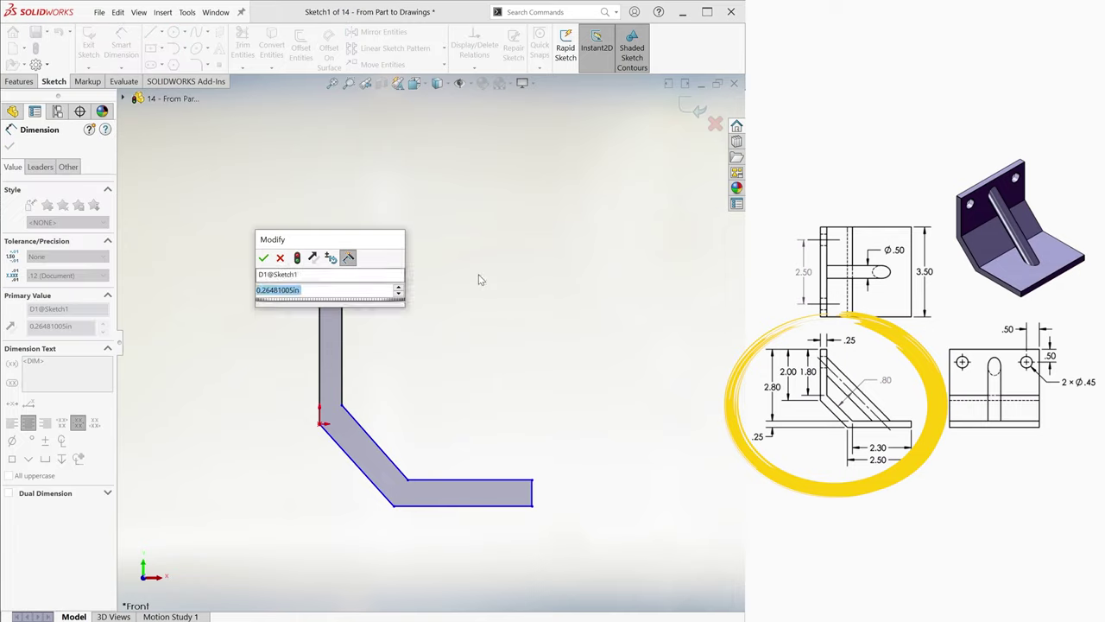
{"action": "type", "text": ".25"}
{"action": "key", "text": "Return"}
{"action": "left_click", "coordinate": [341, 363]}
{"action": "left_click", "coordinate": [423, 374]}
{"action": "type", "text": "1.8"}
{"action": "key", "text": "Return"}
{"action": "left_click", "coordinate": [319, 371]}
{"action": "left_click", "coordinate": [256, 387]}
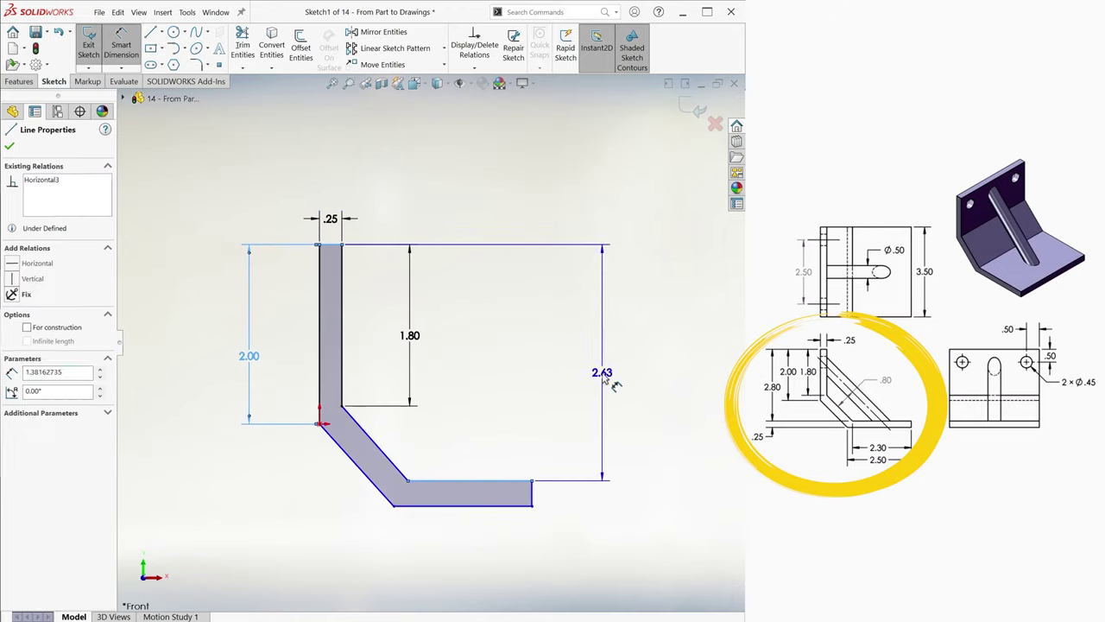
- Dimension the overall inner height as 2.8 in and the horizontal leg as .25 in thick, 2.3 in long inside and 2.5 in outside
{"action": "left_click", "coordinate": [610, 521]}
{"action": "type", "text": ".25"}
{"action": "key", "text": "Return"}
{"action": "left_click", "coordinate": [469, 495]}
{"action": "left_click", "coordinate": [469, 456]}
{"action": "type", "text": "2.3"}
{"action": "key", "text": "Return"}
{"action": "left_click", "coordinate": [509, 517]}
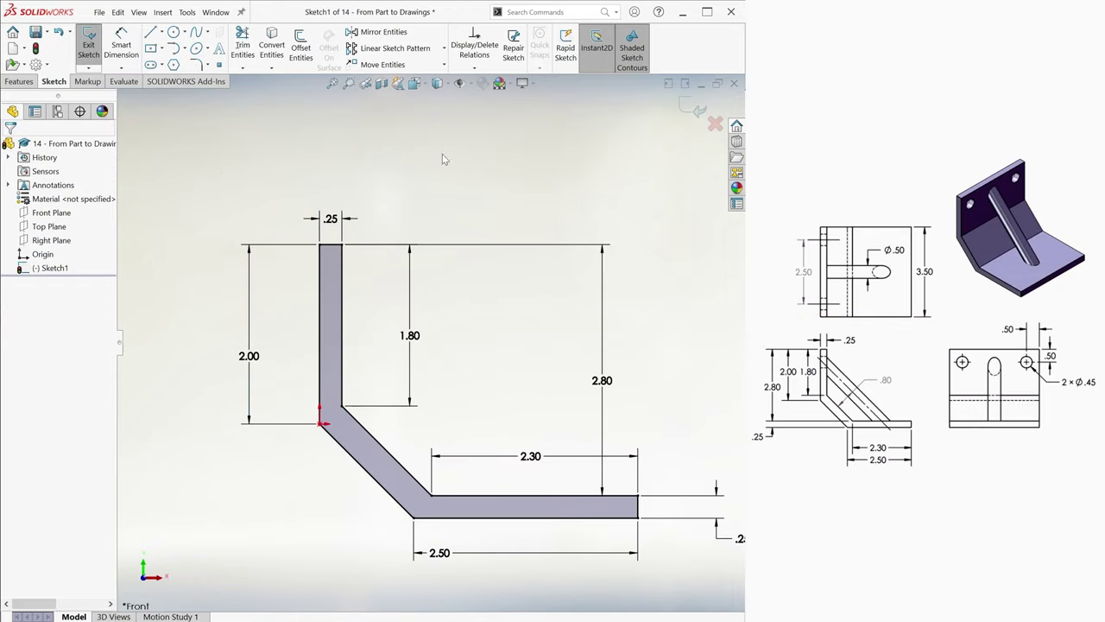
- Finish the sketch and extrude the bent profile to a depth of 3.5 in
{"action": "left_click", "coordinate": [693, 110]}
{"action": "left_click", "coordinate": [94, 46]}
{"action": "type", "text": "3."}
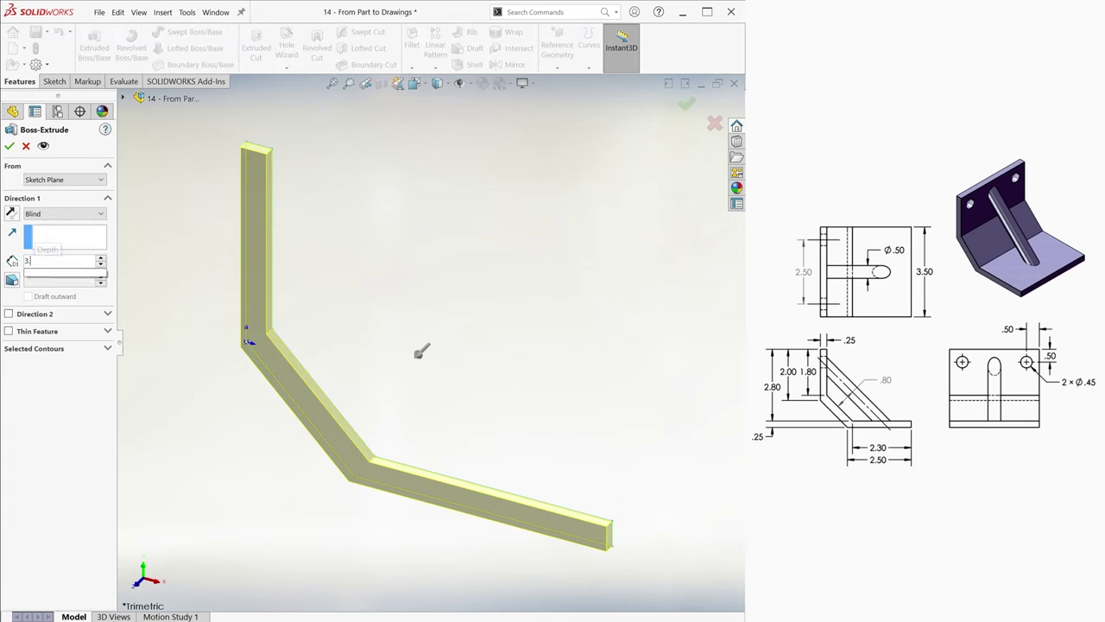
{"action": "key", "text": "Return"}
{"action": "key", "text": "Return"}
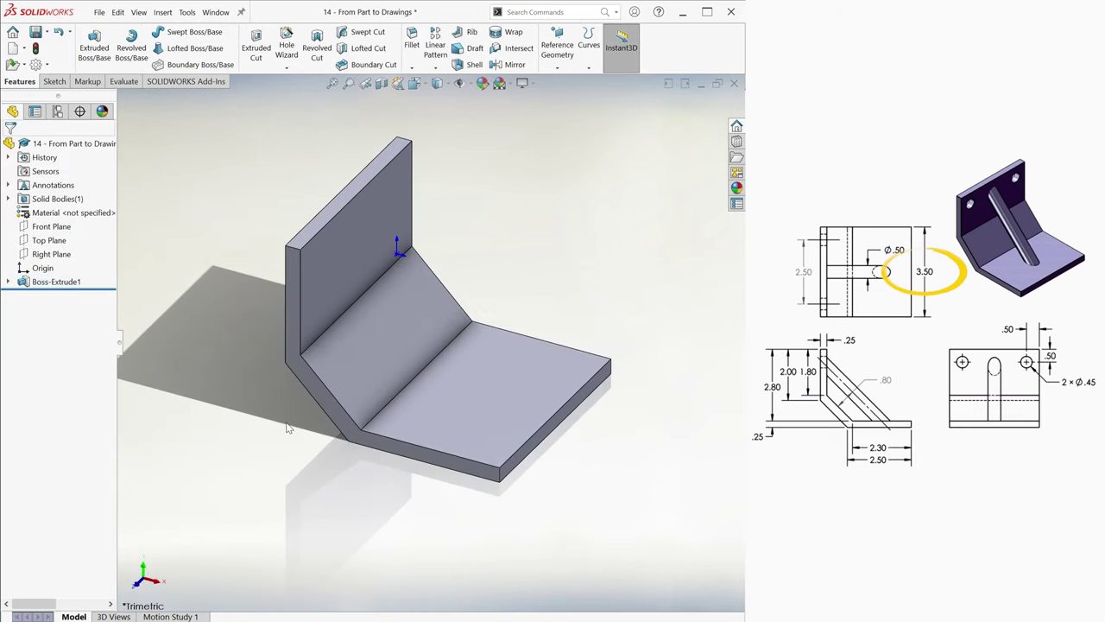
- Create a reference plane through the bend edge between the sloped face and the base, perpendicular to the sloped face
{"action": "left_click", "coordinate": [557, 54]}
{"action": "left_click", "coordinate": [561, 82]}
{"action": "left_click", "coordinate": [400, 345]}
{"action": "left_click", "coordinate": [421, 372]}
{"action": "key", "text": "Return"}
- Sketch a circle on the new reference plane and set its diameter to .5 in
{"action": "middle_click_drag", "start_coordinate": [529, 210], "coordinate": [574, 207]}
{"action": "left_click", "coordinate": [54, 81]}
{"action": "left_click", "coordinate": [173, 32]}
{"action": "left_click", "coordinate": [438, 346]}
{"action": "left_click", "coordinate": [453, 339]}
{"action": "key", "text": "ctrl+shift+s"}
{"action": "left_click", "coordinate": [452, 334]}
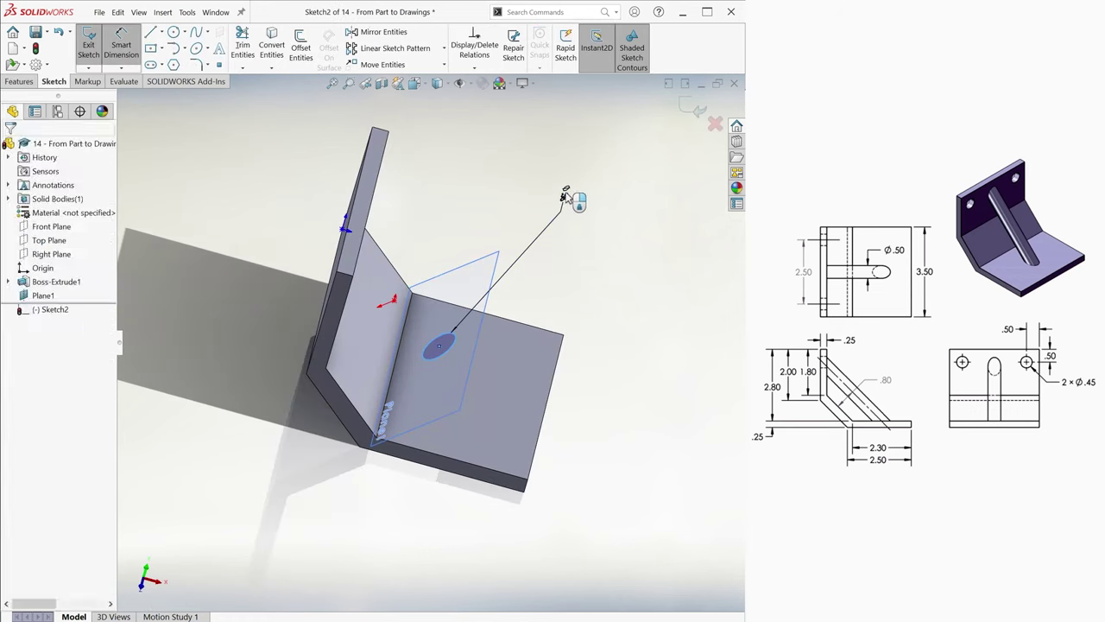
{"action": "left_click", "coordinate": [566, 196]}
{"action": "type", "text": ".5"}
{"action": "key", "text": "Return"}
- Place the circle's center .8 in from the bend edge and align it with the edge's midpoint
{"action": "left_click", "coordinate": [438, 345]}
{"action": "left_click", "coordinate": [396, 357]}
{"action": "left_click", "coordinate": [443, 235]}
{"action": "type", "text": ".8"}
{"action": "key", "text": "Return"}
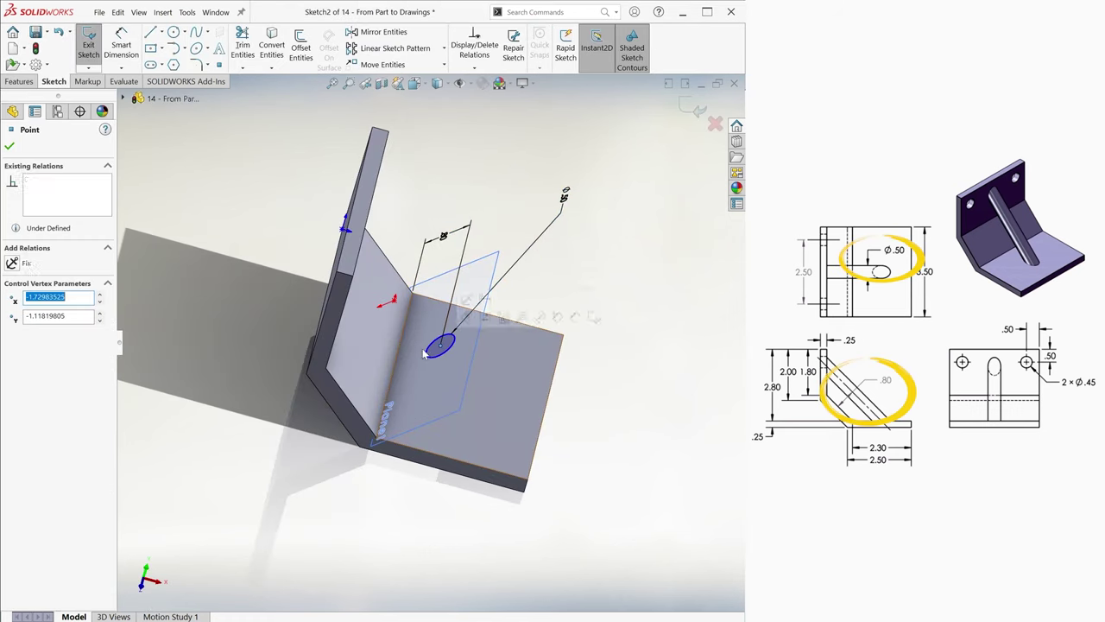
{"action": "left_click", "coordinate": [395, 369], "text": "ctrl"}
{"action": "left_click", "coordinate": [438, 317]}
{"action": "middle_click_drag", "start_coordinate": [269, 216], "coordinate": [245, 204]}
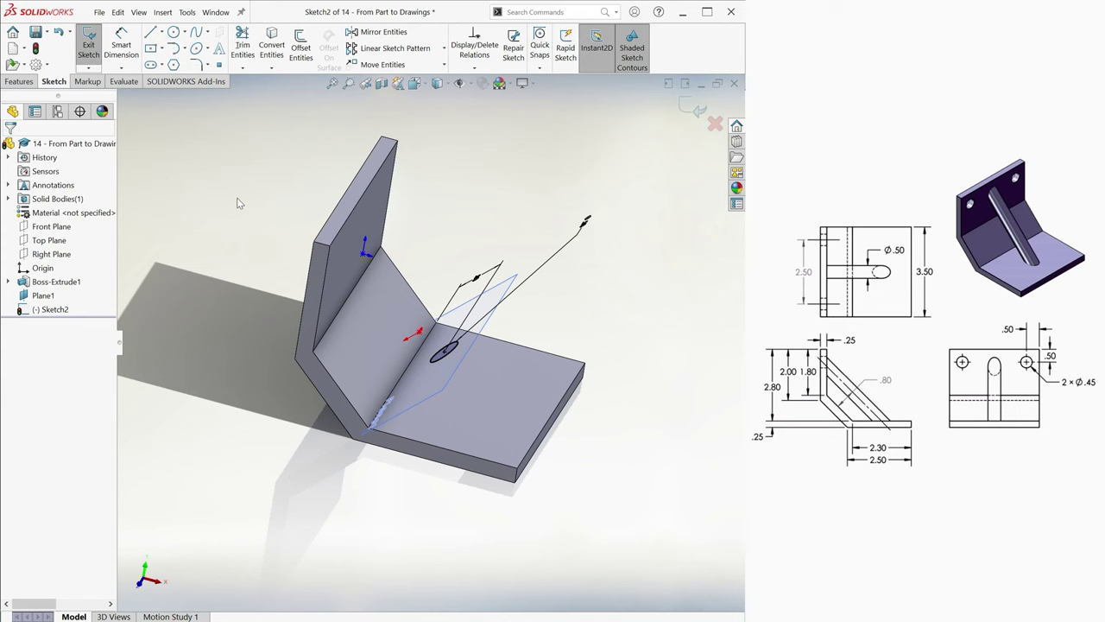
- Extrude the circle in two directions, ending the first with Up To Surface at the vertical plate's inner face
{"action": "left_click", "coordinate": [436, 360]}
{"action": "left_click", "coordinate": [466, 312]}
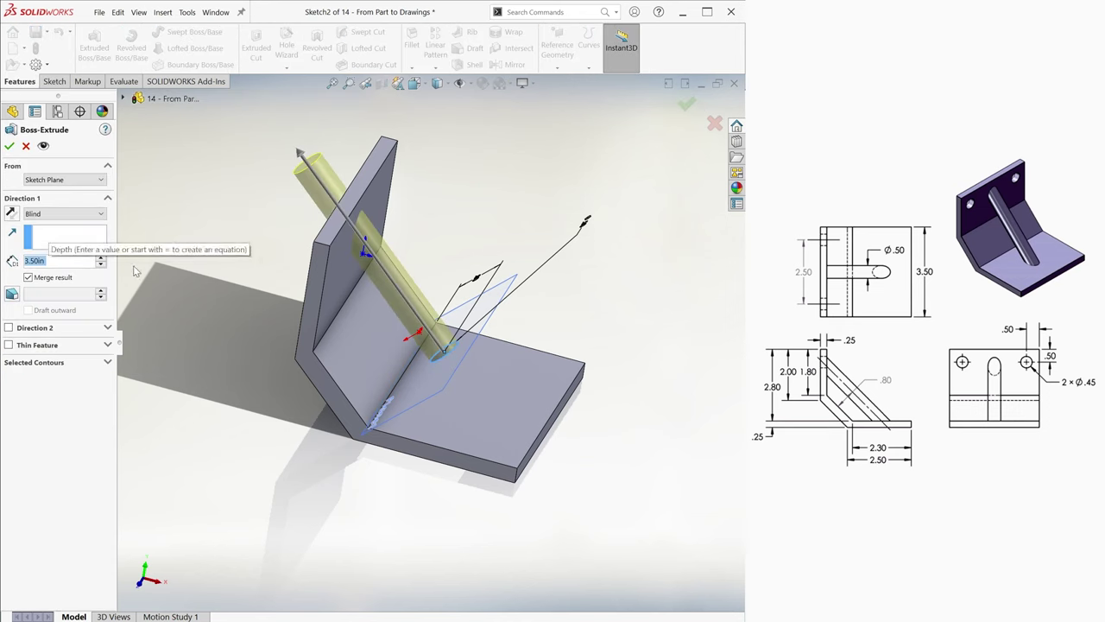
{"action": "left_click", "coordinate": [8, 328]}
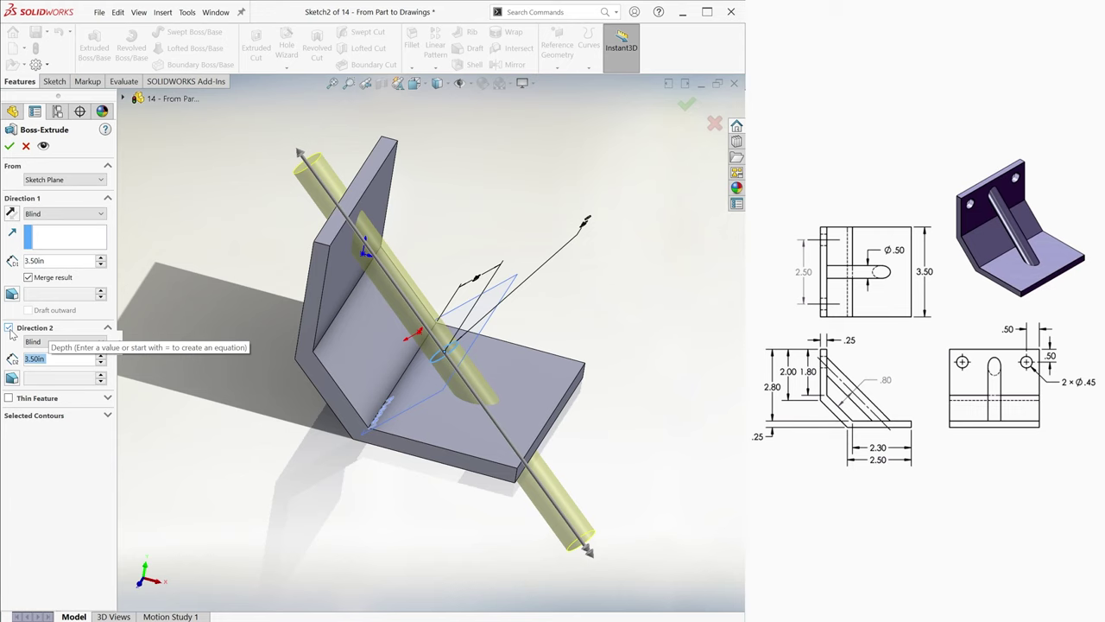
{"action": "left_click", "coordinate": [63, 214]}
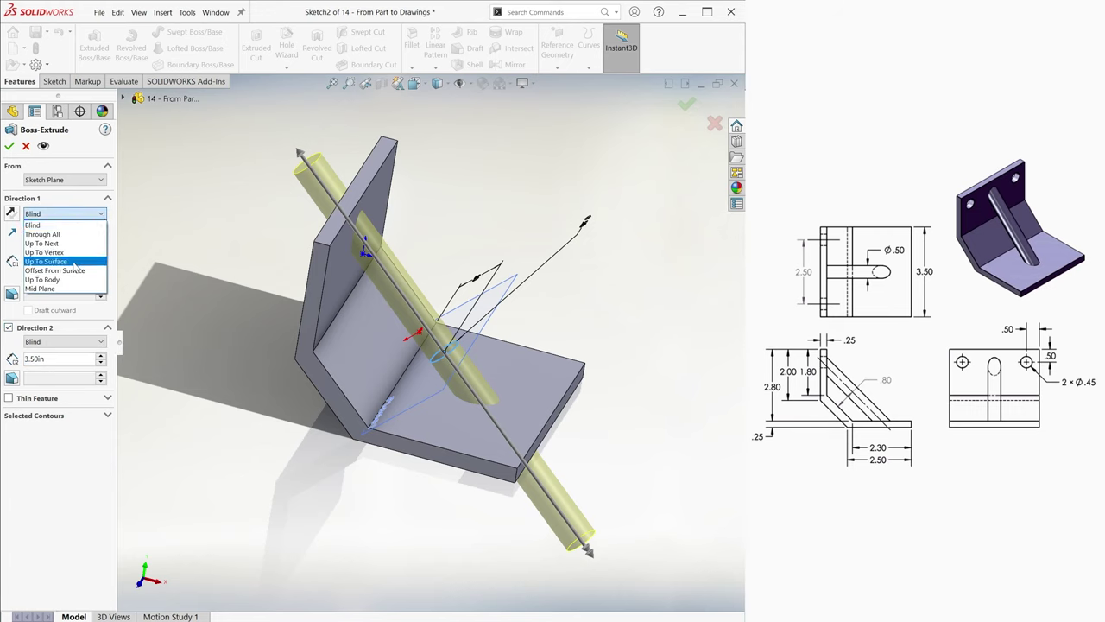
{"action": "left_click", "coordinate": [74, 264]}
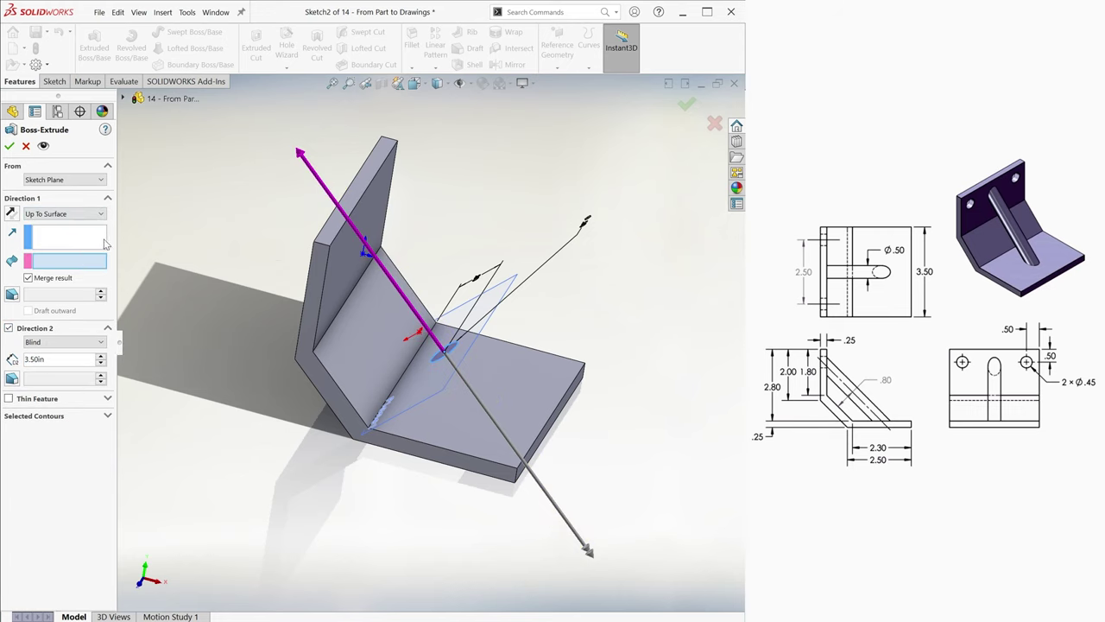
{"action": "middle_click_drag", "start_coordinate": [280, 302], "coordinate": [348, 288]}
{"action": "left_click", "coordinate": [345, 270]}
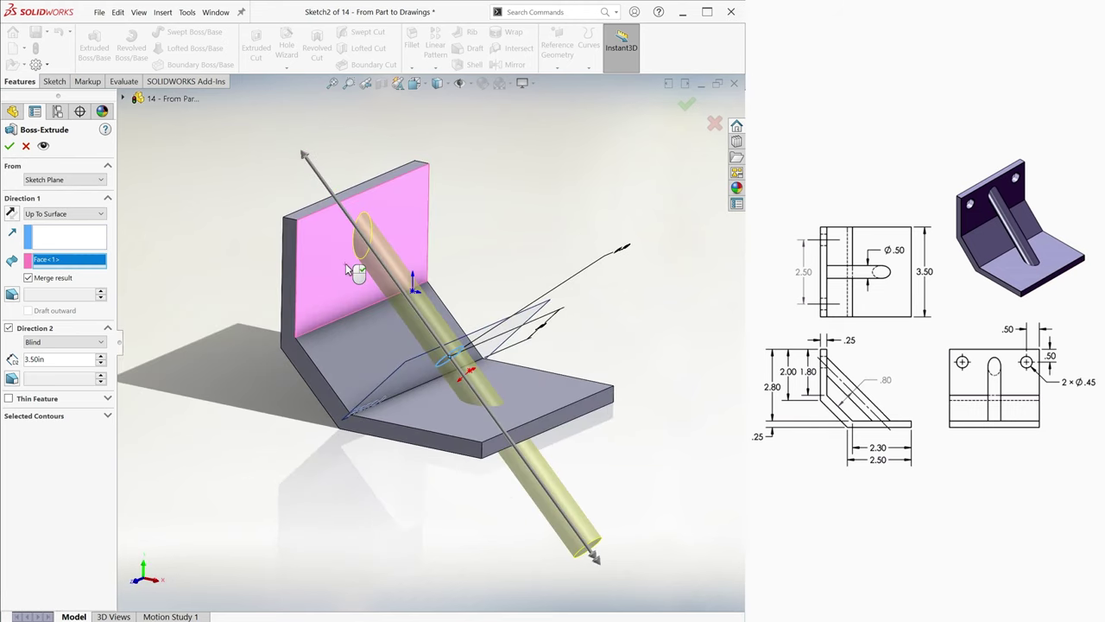
- End the second direction with Up To Surface at the base plate's upper face and complete the strut
{"action": "left_click", "coordinate": [90, 345]}
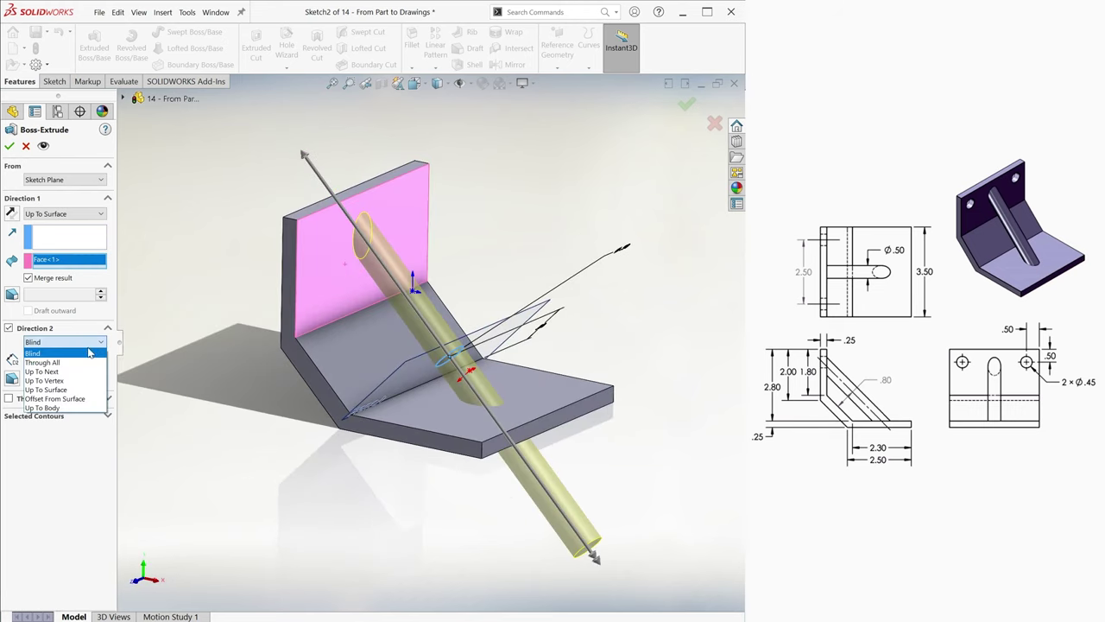
{"action": "left_click", "coordinate": [46, 390]}
{"action": "left_click", "coordinate": [442, 416]}
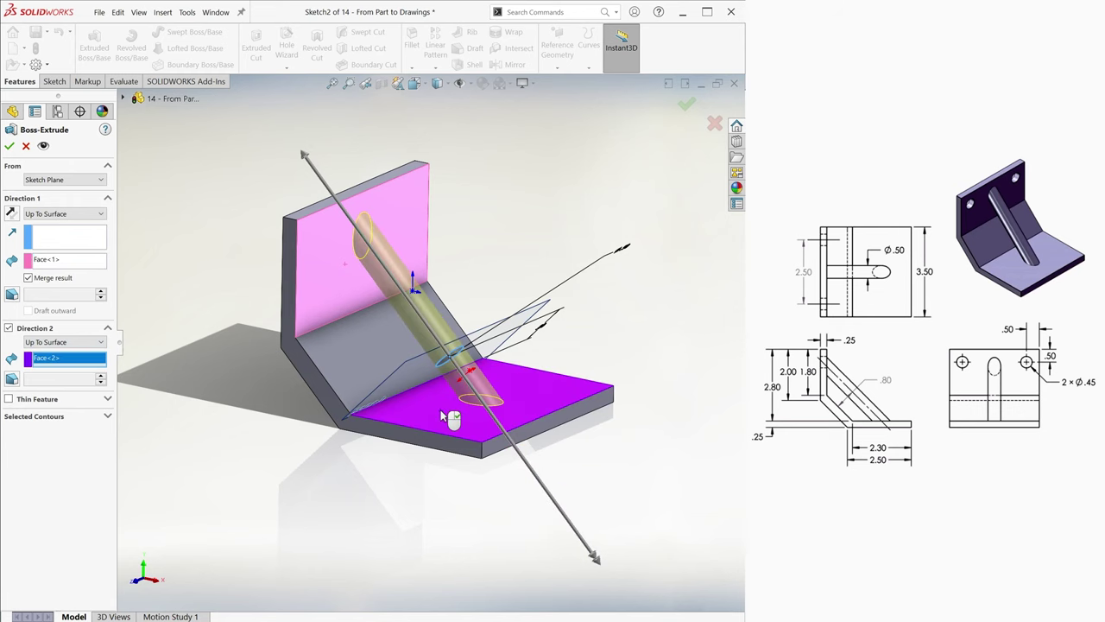
{"action": "right_click", "coordinate": [438, 416]}
{"action": "left_click", "coordinate": [540, 323]}
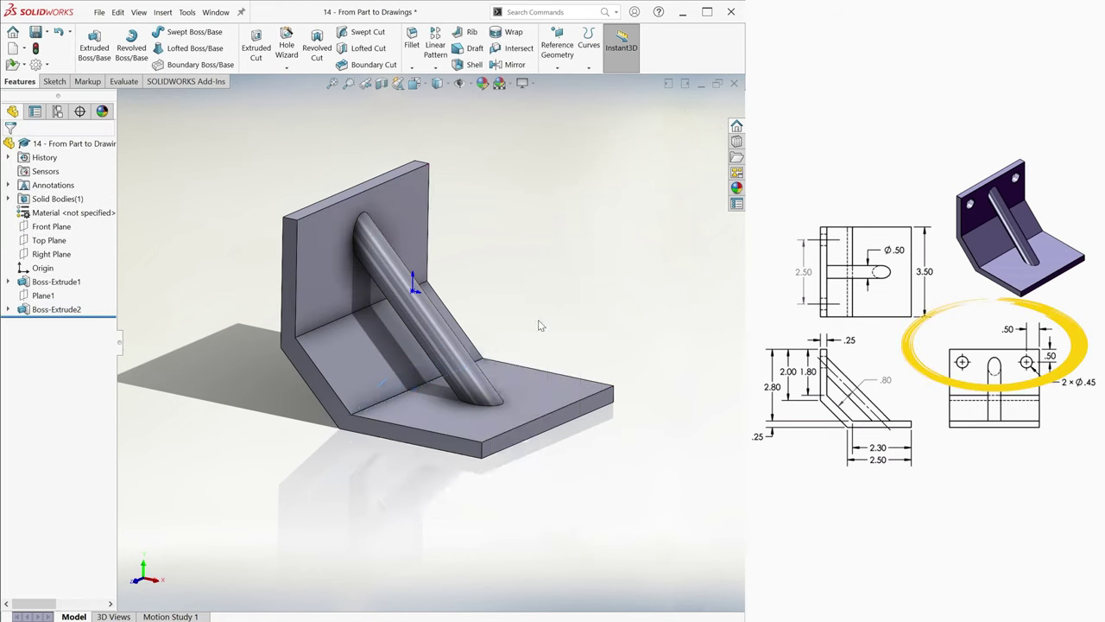
- Sketch two circles on the vertical plate's inner face, one near each upper corner on either side of the strut
{"action": "left_click", "coordinate": [397, 233]}
{"action": "left_click", "coordinate": [55, 82]}
{"action": "left_click", "coordinate": [89, 43]}
{"action": "left_click", "coordinate": [173, 32]}
{"action": "left_click", "coordinate": [320, 238]}
{"action": "left_click", "coordinate": [332, 247]}
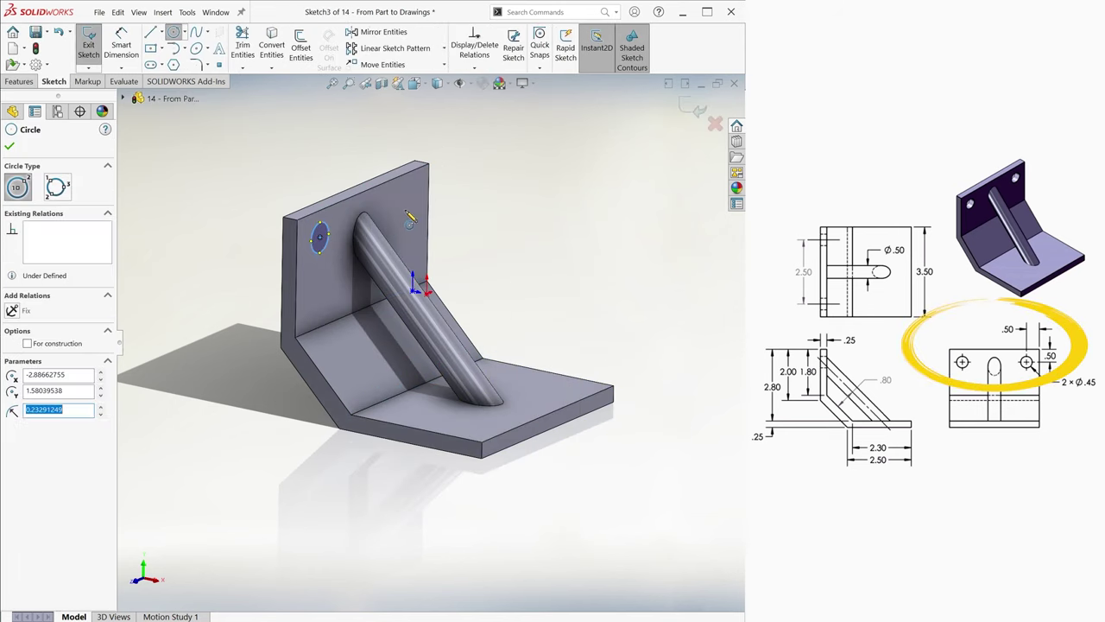
{"action": "left_click", "coordinate": [411, 204]}
{"action": "left_click", "coordinate": [419, 211]}
- Set the diameter of both hole circles on the vertical plate to .45 in
{"action": "middle_click_drag", "start_coordinate": [418, 207], "coordinate": [387, 202]}
{"action": "right_click_drag", "start_coordinate": [412, 217], "coordinate": [412, 172]}
{"action": "left_click", "coordinate": [449, 206]}
{"action": "left_click", "coordinate": [494, 171]}
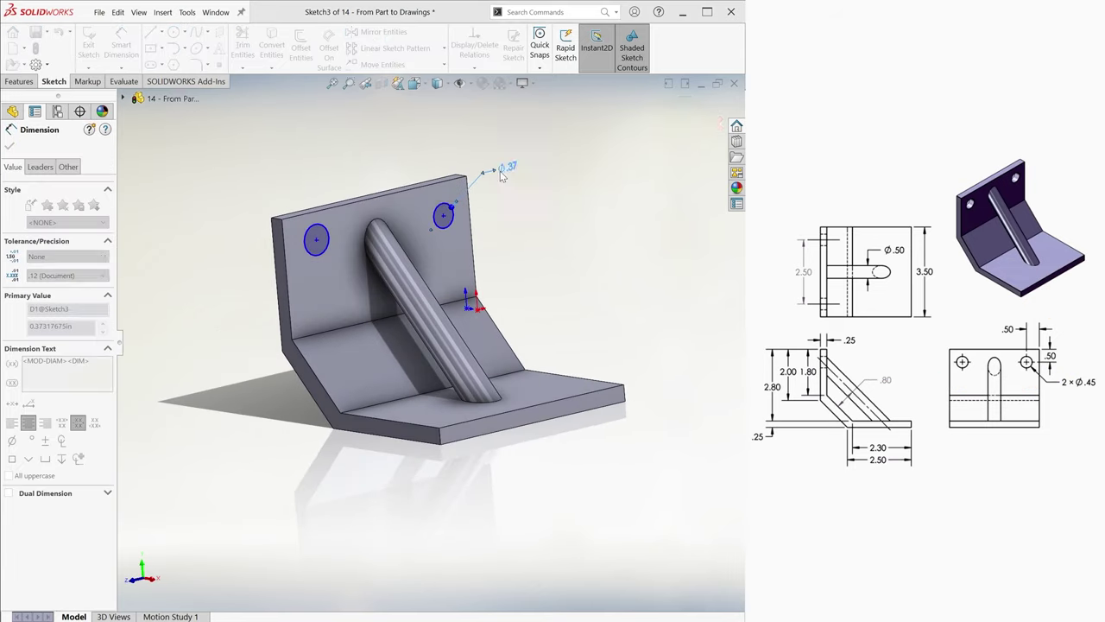
{"action": "type", "text": ".45"}
{"action": "key", "text": "Return"}
{"action": "left_click", "coordinate": [306, 245]}
{"action": "left_click", "coordinate": [221, 270]}
{"action": "type", "text": ".45"}
- Locate both hole circles .5 in from the vertical plate's upper edge and .5 in from its nearest side edge
{"action": "left_click", "coordinate": [294, 185]}
{"action": "type", "text": ".5"}
{"action": "key", "text": "Return"}
{"action": "left_click", "coordinate": [250, 240]}
{"action": "type", "text": ".5"}
{"action": "left_click", "coordinate": [488, 191]}
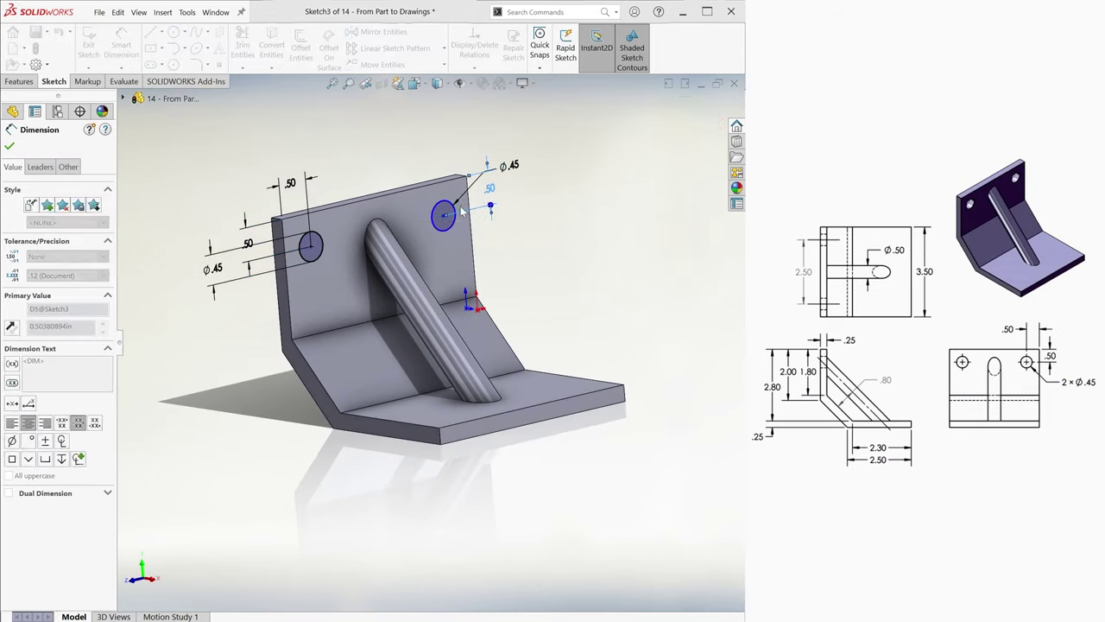
{"action": "left_click", "coordinate": [450, 156]}
- Finish the sketch and cut both circles through the vertical plate with the Through All end condition
{"action": "left_click", "coordinate": [689, 109]}
{"action": "left_click", "coordinate": [19, 81]}
{"action": "left_click", "coordinate": [256, 47]}
{"action": "left_click", "coordinate": [74, 217]}
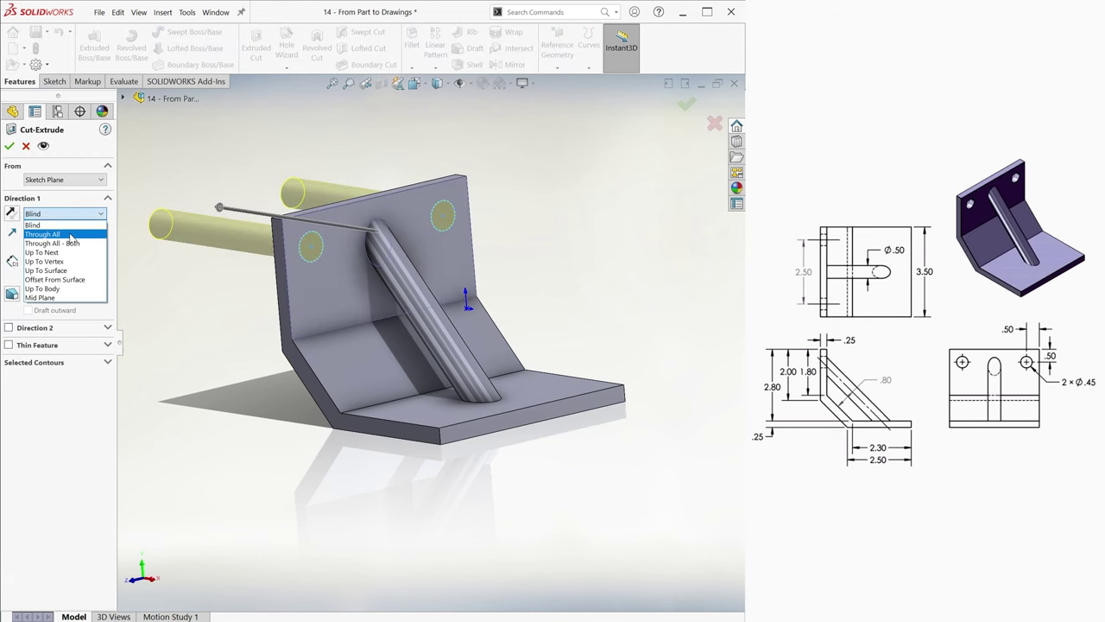
{"action": "left_click", "coordinate": [74, 241]}
{"action": "left_click", "coordinate": [688, 103]}
- Switch to the isometric view and save the finished part
{"action": "key", "text": "ctrl+7"}
{"action": "left_click", "coordinate": [628, 209]}
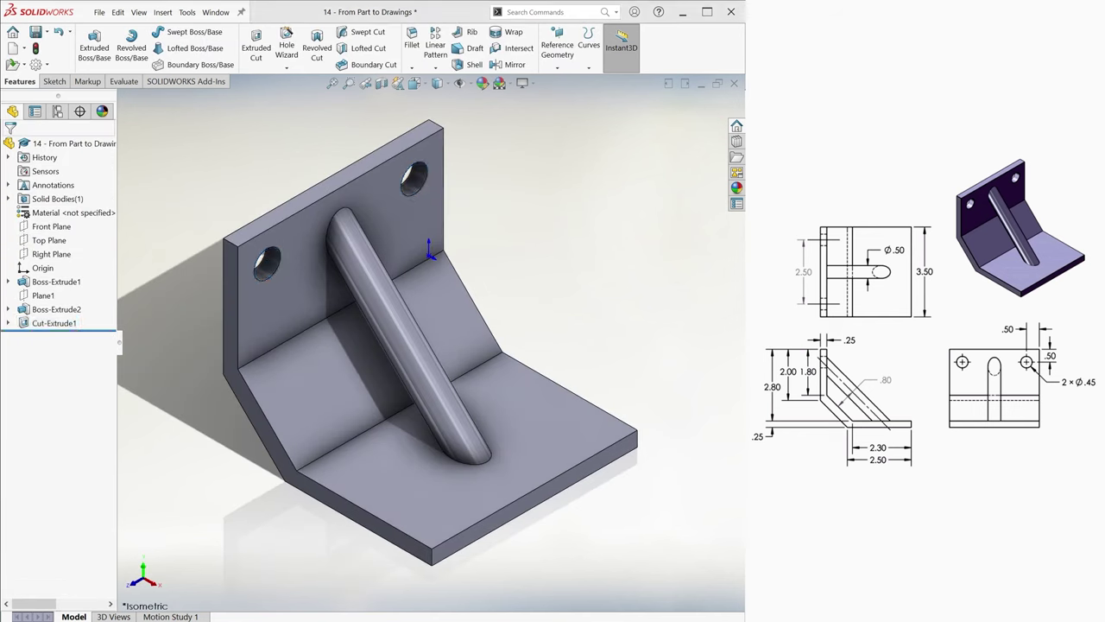
{"action": "left_click", "coordinate": [35, 32]}
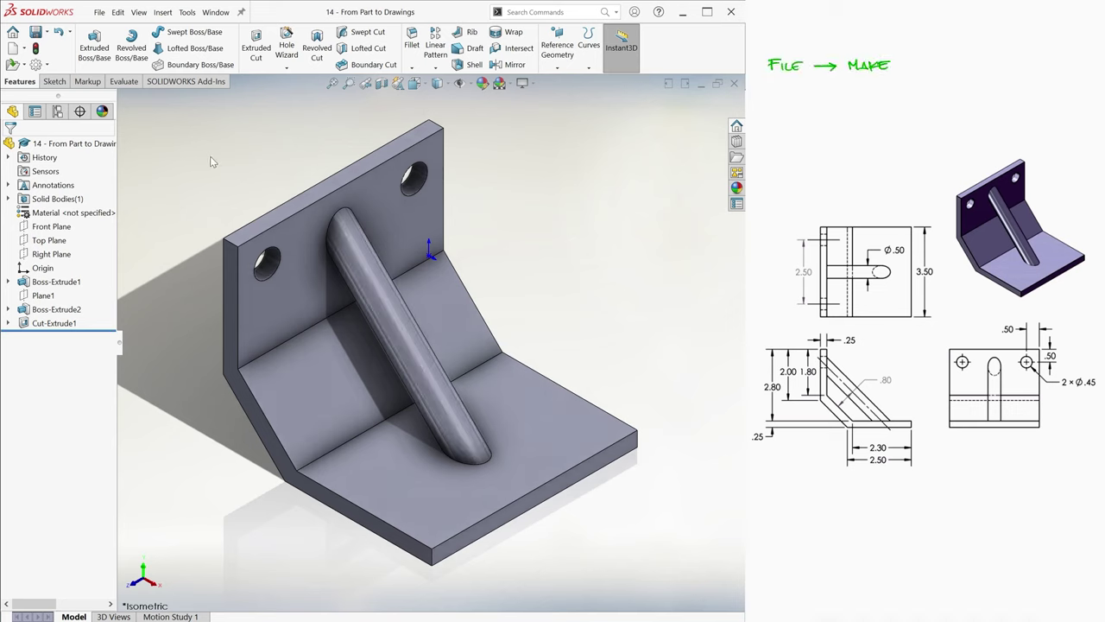
- Make a drawing from the part on a 279.40 x 215.90 mm landscape sheet, loading a sheet format file without a title block
{"action": "left_click", "coordinate": [100, 12]}
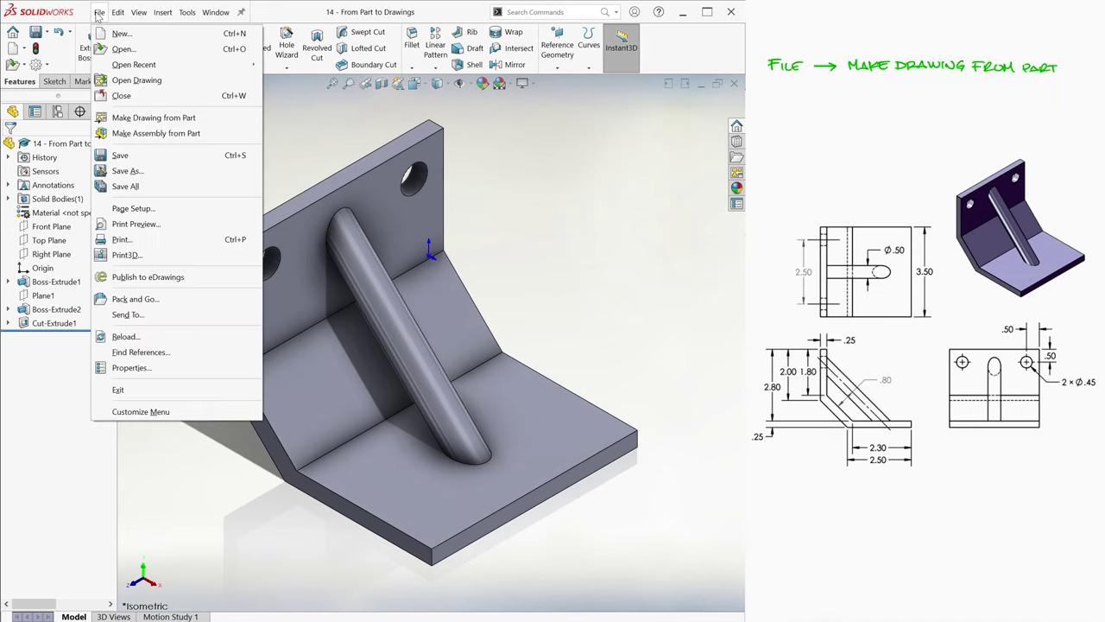
{"action": "left_click", "coordinate": [219, 118]}
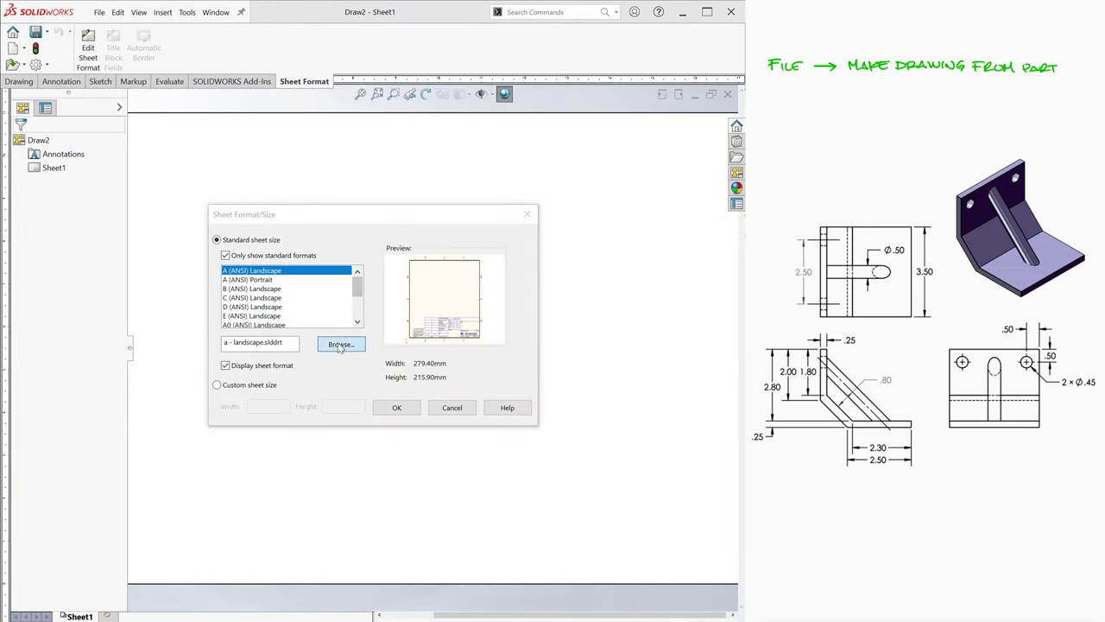
{"action": "left_click", "coordinate": [342, 345]}
{"action": "double_click", "coordinate": [360, 388]}
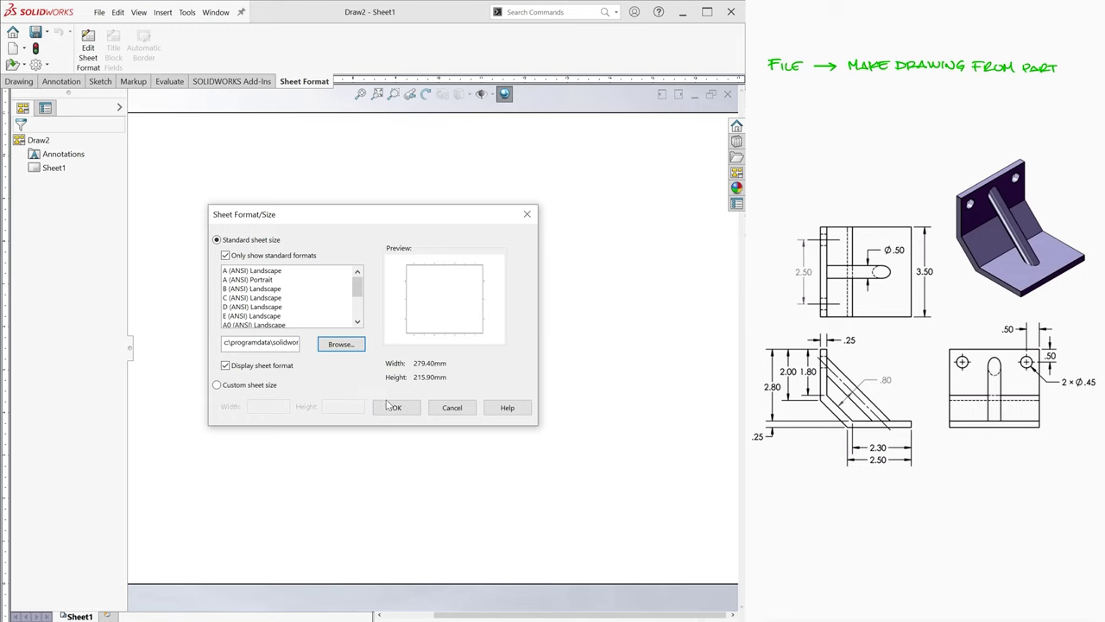
{"action": "left_click", "coordinate": [394, 407]}
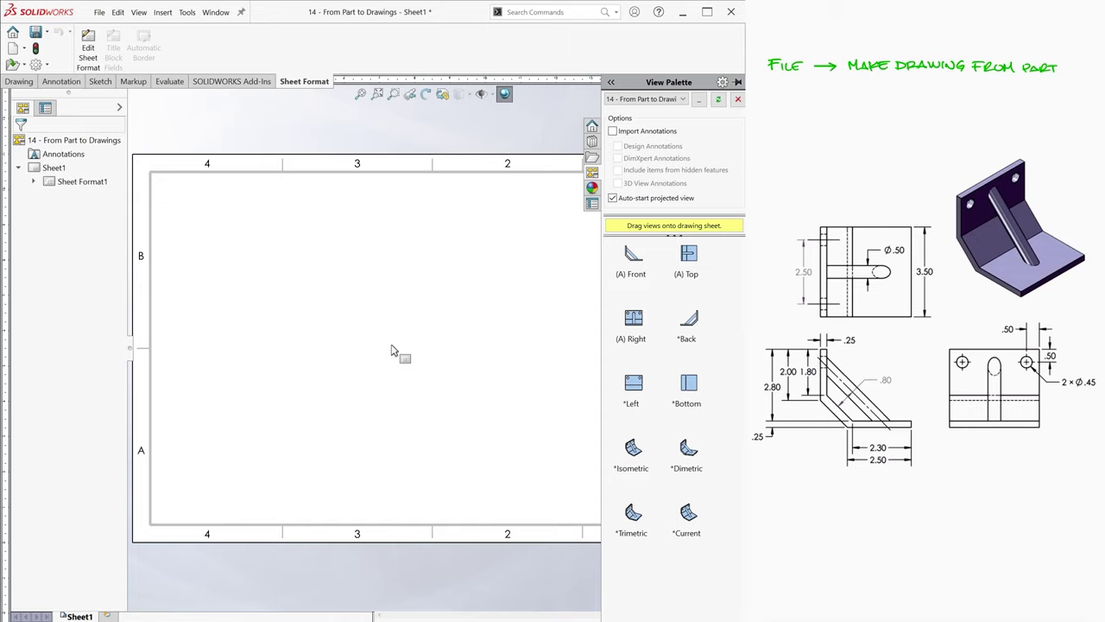
- Place the front view on the sheet with projected top and right views and two isometric views at the upper right and upper left
{"action": "left_click_drag", "start_coordinate": [633, 259], "coordinate": [373, 380]}
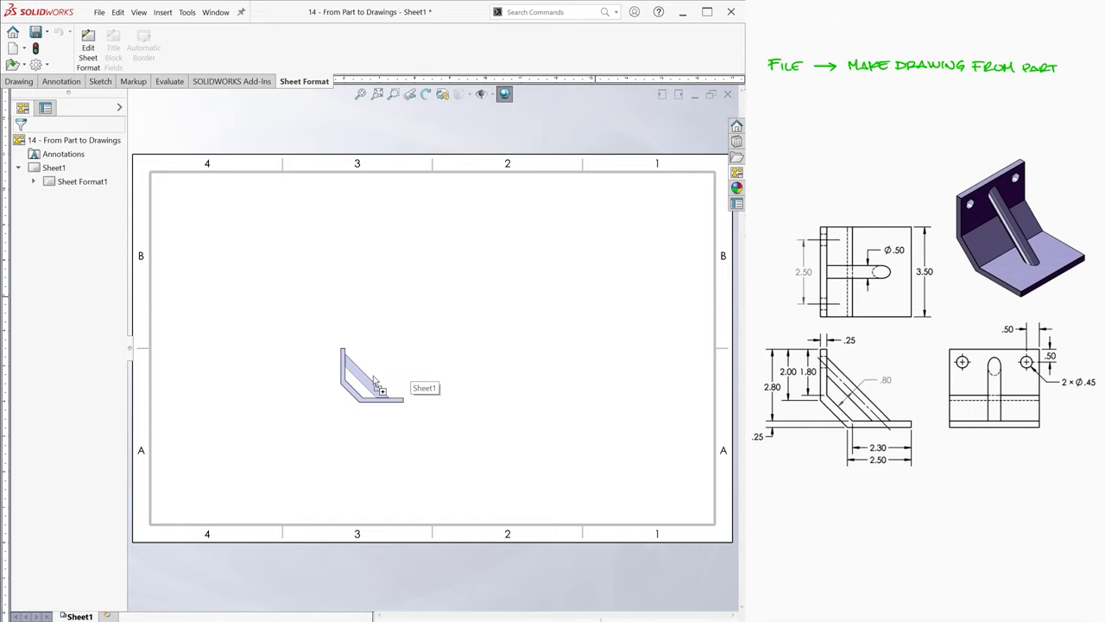
{"action": "left_click_drag", "start_coordinate": [373, 380], "coordinate": [373, 379]}
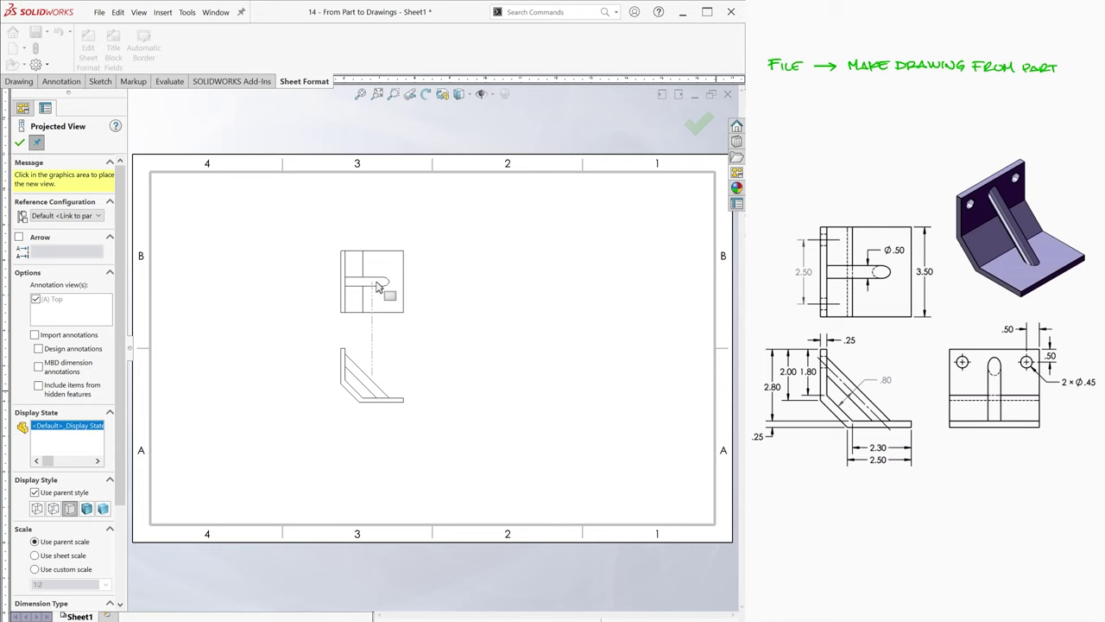
{"action": "left_click", "coordinate": [377, 286]}
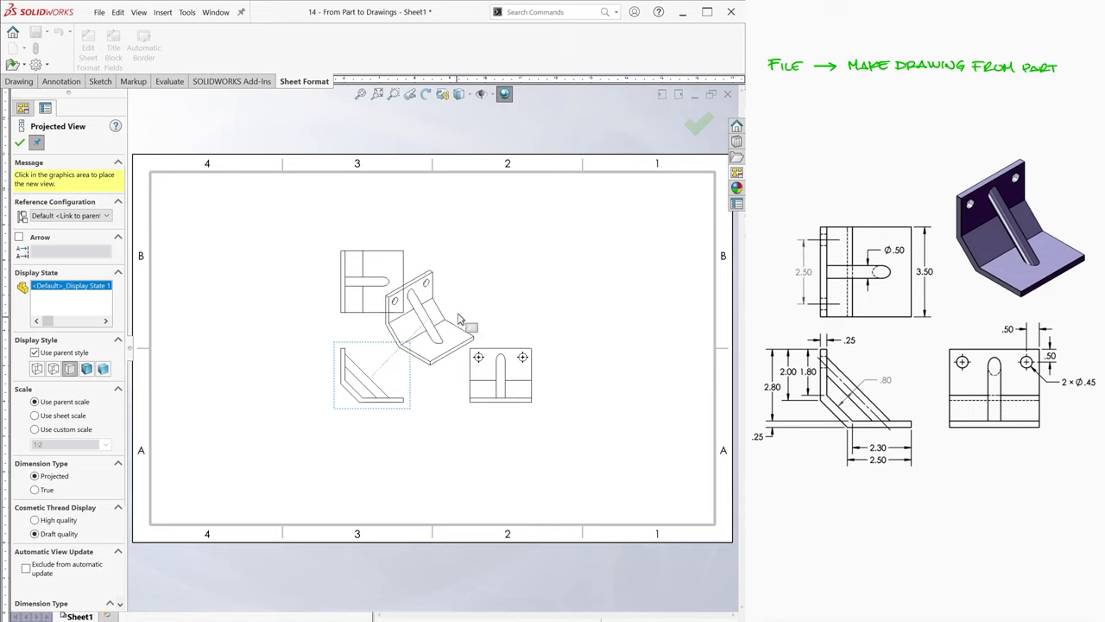
{"action": "left_click", "coordinate": [492, 285]}
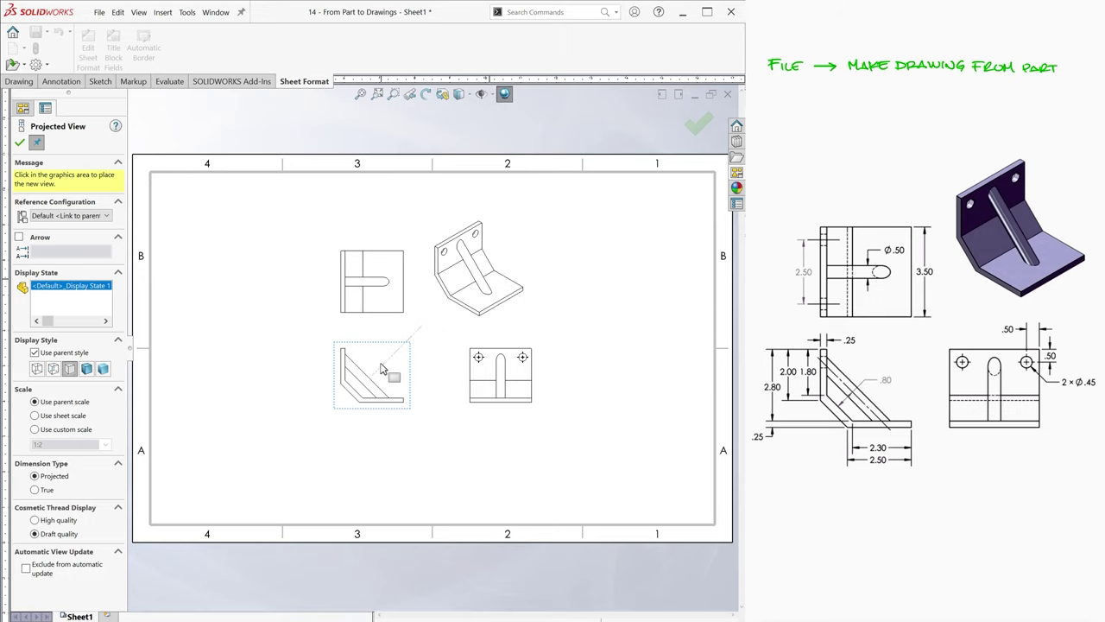
{"action": "left_click", "coordinate": [270, 273]}
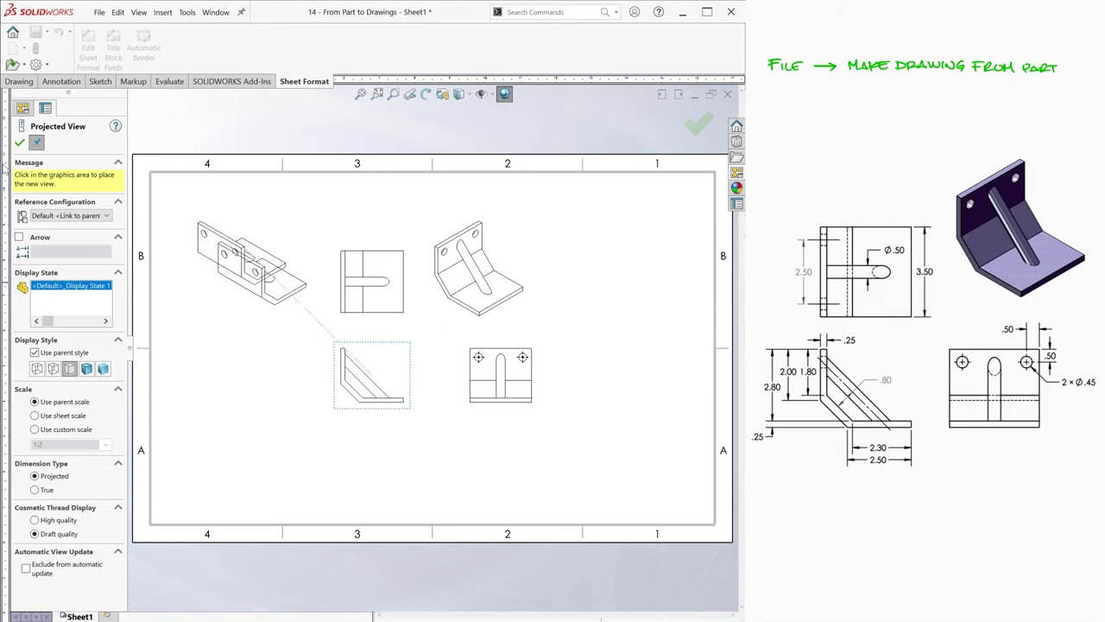
{"action": "left_click", "coordinate": [19, 142]}
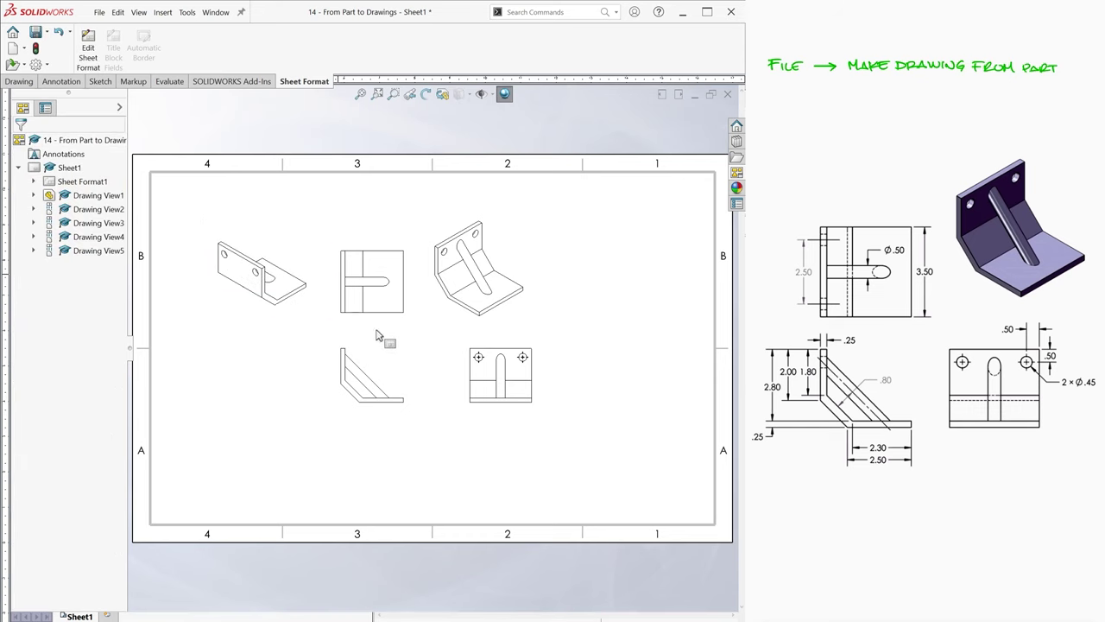
- Move the front view closer to the top view and stack the two isometric views one above the other beyond the right view
{"action": "scroll", "coordinate": [381, 337], "scroll_direction": "down", "scroll_amount": 2}
{"action": "left_click", "coordinate": [378, 358]}
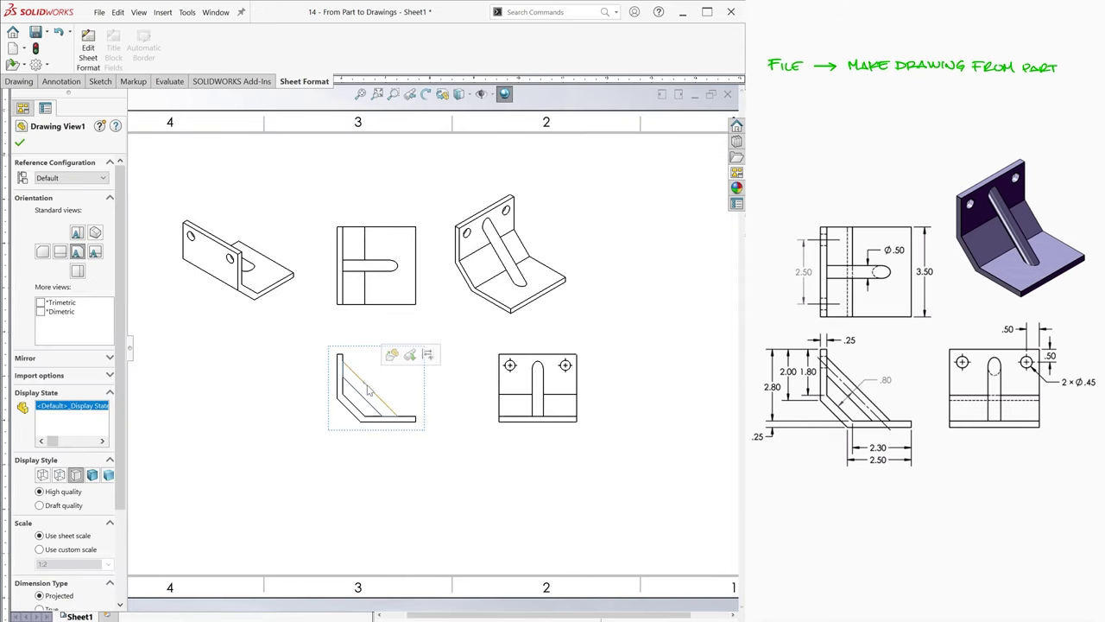
{"action": "mouse_move", "coordinate": [361, 406]}
{"action": "left_mouse_down"}
{"action": "mouse_move", "coordinate": [335, 438]}
{"action": "mouse_move", "coordinate": [354, 455]}
{"action": "mouse_move", "coordinate": [382, 437]}
{"action": "mouse_move", "coordinate": [374, 407]}
{"action": "left_mouse_up"}
{"action": "left_click_drag", "start_coordinate": [490, 297], "coordinate": [652, 307]}
{"action": "left_click_drag", "start_coordinate": [280, 281], "coordinate": [715, 402]}
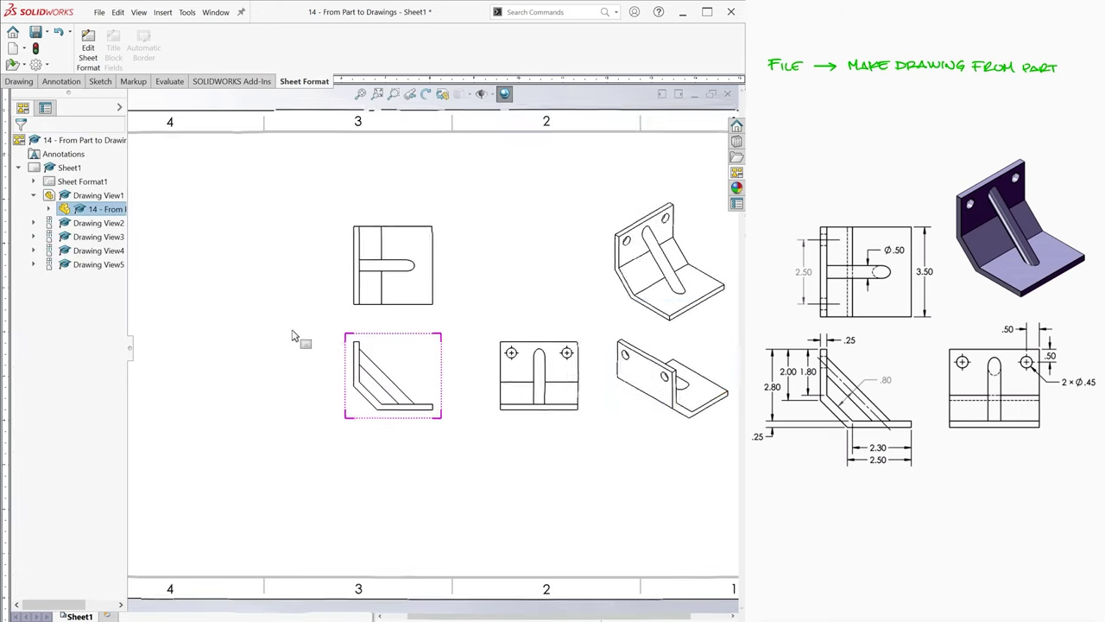
- Set the front view's display style to Hidden Lines Visible
{"action": "scroll", "coordinate": [381, 396], "scroll_direction": "up", "scroll_amount": 2}
{"action": "scroll", "coordinate": [560, 324], "scroll_direction": "down", "scroll_amount": 3}
{"action": "scroll", "coordinate": [464, 330], "scroll_direction": "up", "scroll_amount": 1}
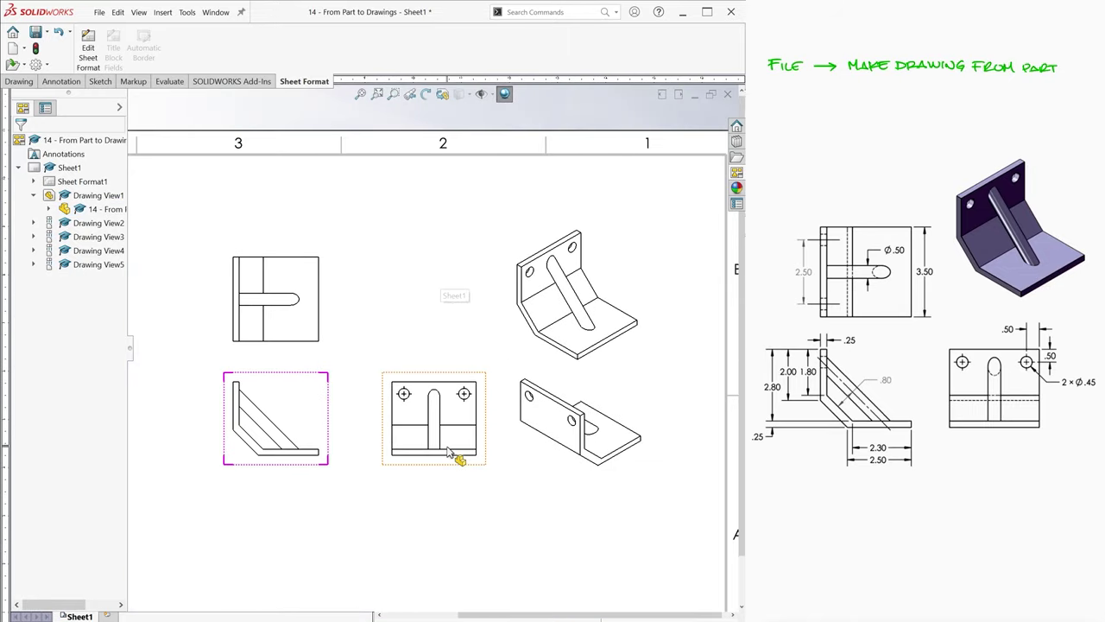
{"action": "left_click", "coordinate": [61, 81]}
{"action": "left_click", "coordinate": [281, 404]}
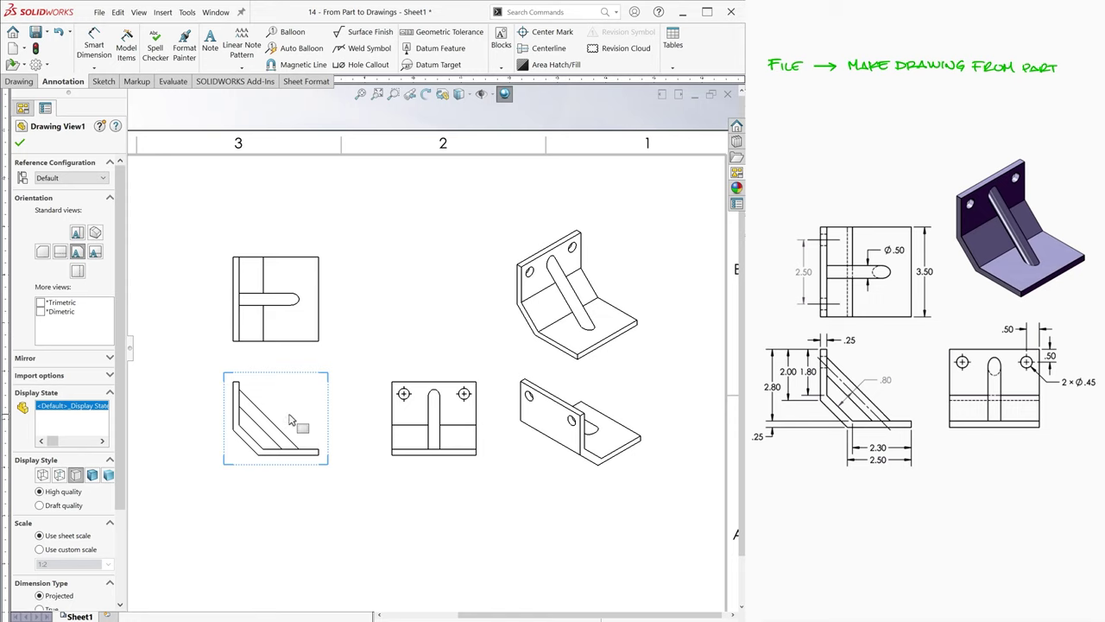
{"action": "left_click", "coordinate": [61, 478]}
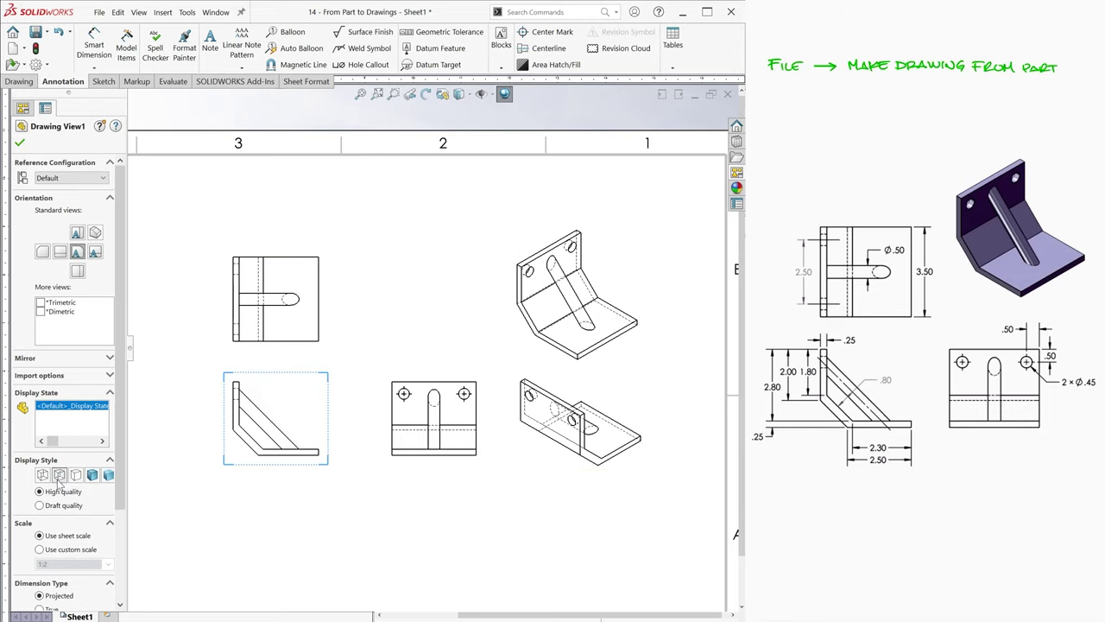
- Display the upper isometric view as Shaded With Edges and give it a custom scale of 1:1.5
{"action": "left_click", "coordinate": [542, 327]}
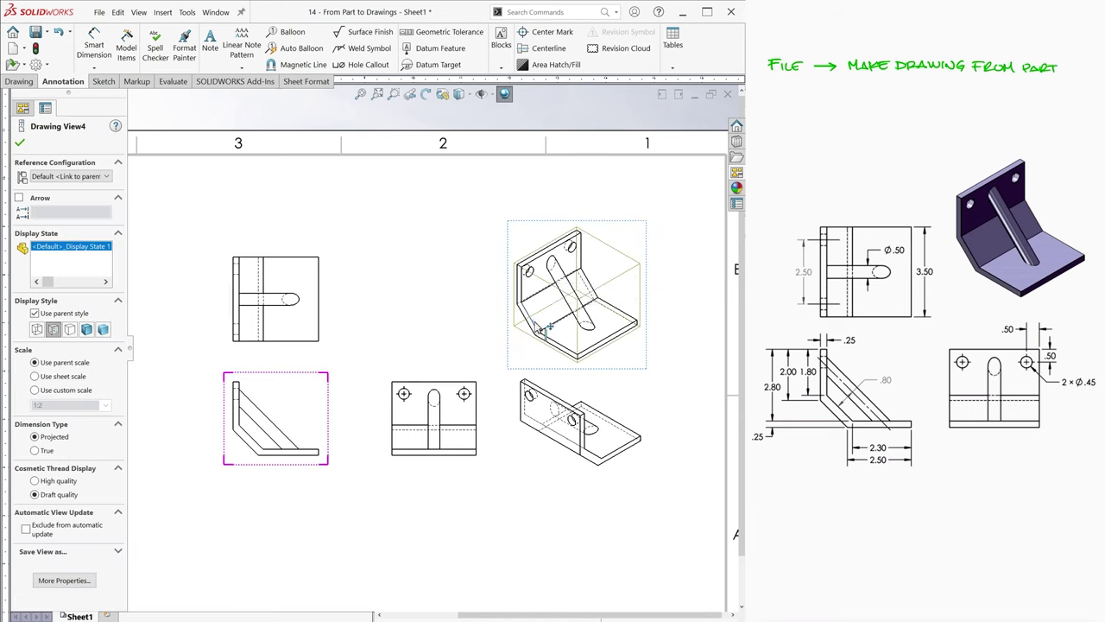
{"action": "left_click", "coordinate": [86, 329]}
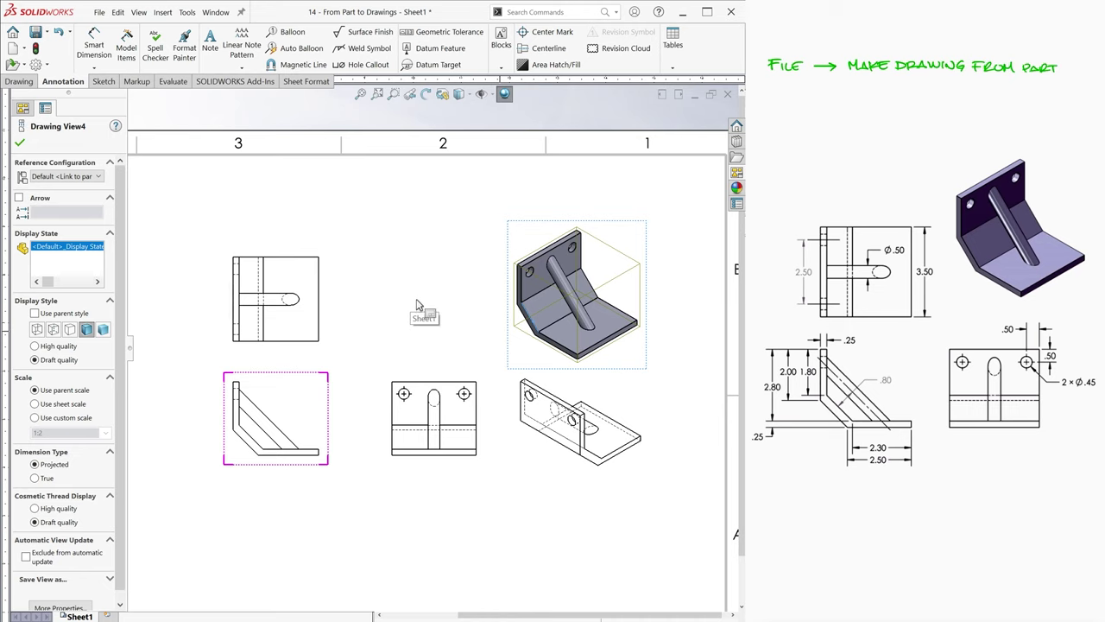
{"action": "left_click", "coordinate": [55, 418]}
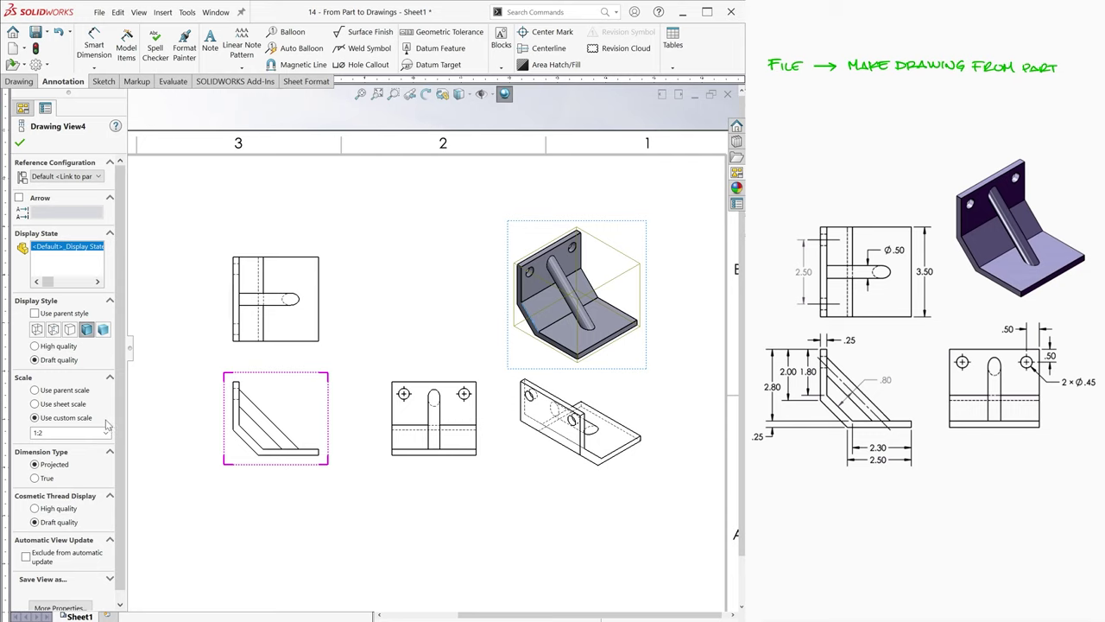
{"action": "left_click", "coordinate": [60, 432]}
{"action": "key", "text": "BackSpace"}
{"action": "type", "text": "1.5"}
{"action": "key", "text": "Return"}
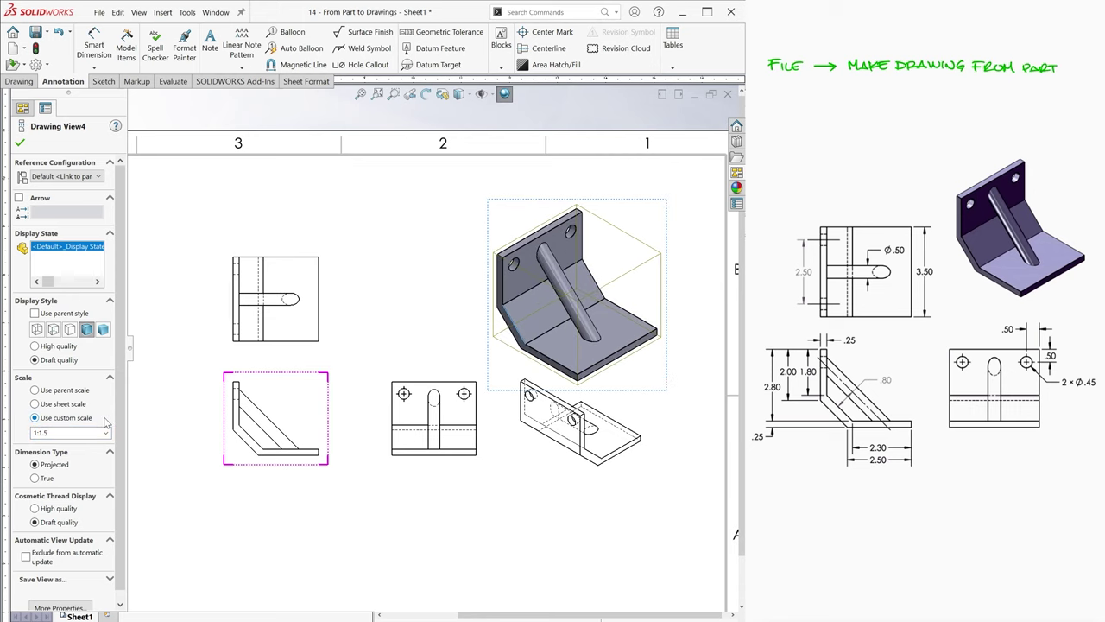
- Move the front view with its aligned top view further left on the sheet, and bring the right view closer to it
{"action": "scroll", "coordinate": [374, 429], "scroll_direction": "up", "scroll_amount": 3}
{"action": "scroll", "coordinate": [271, 394], "scroll_direction": "down", "scroll_amount": 3}
{"action": "left_click_drag", "start_coordinate": [405, 387], "coordinate": [284, 387]}
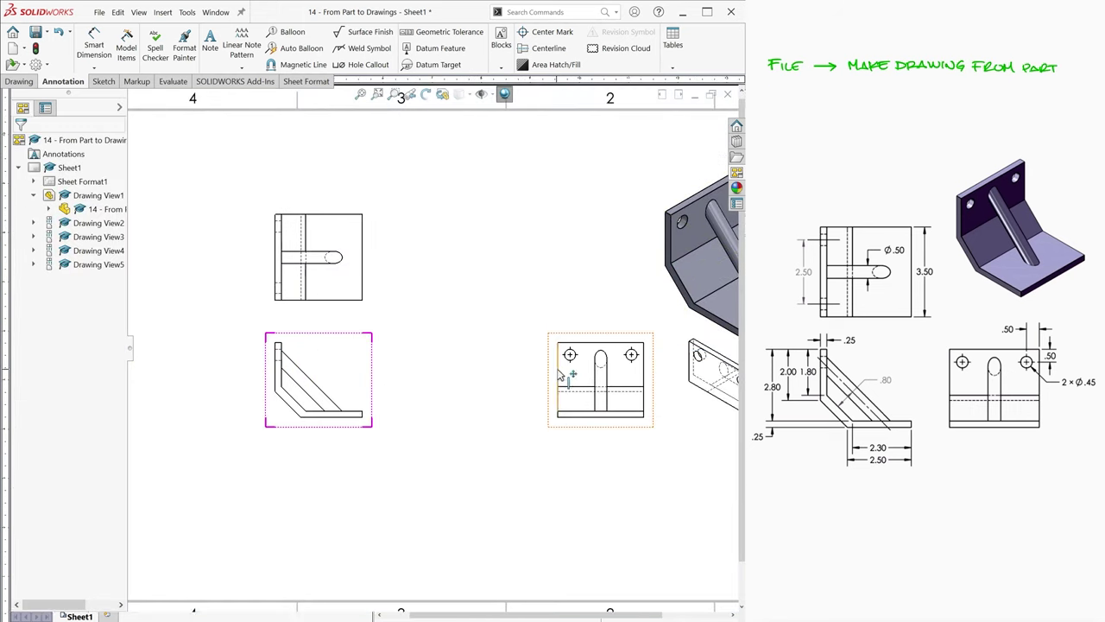
{"action": "left_click_drag", "start_coordinate": [562, 375], "coordinate": [439, 379]}
- Add a Smart Dimension to the full right edge of the top view, placed beside the view
{"action": "scroll", "coordinate": [358, 255], "scroll_direction": "down", "scroll_amount": 2}
{"action": "left_click", "coordinate": [94, 43]}
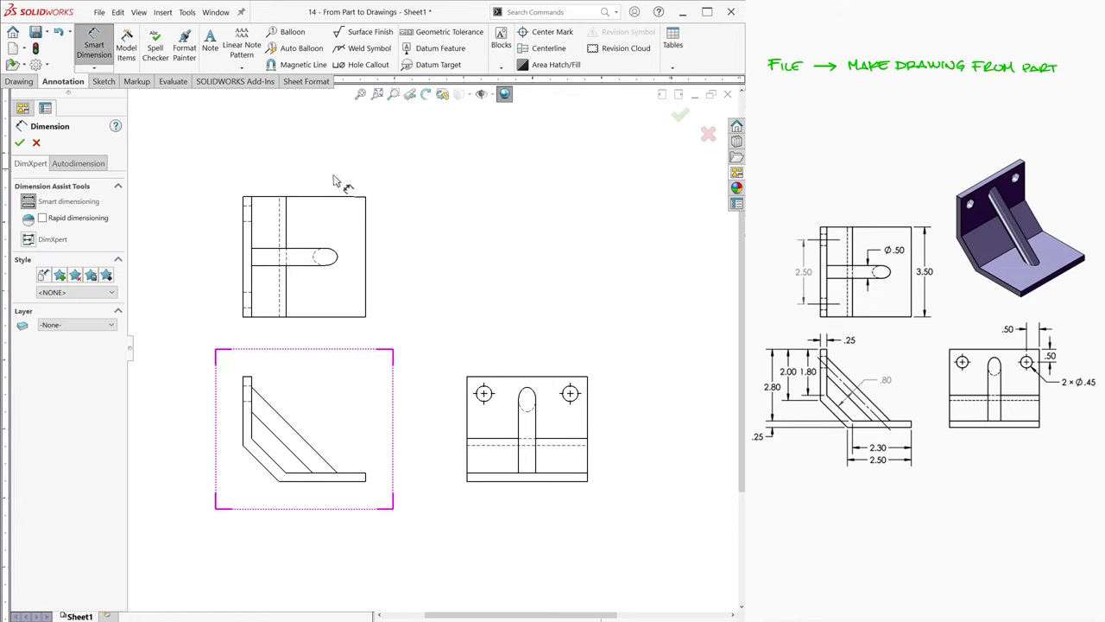
{"action": "left_click", "coordinate": [366, 240]}
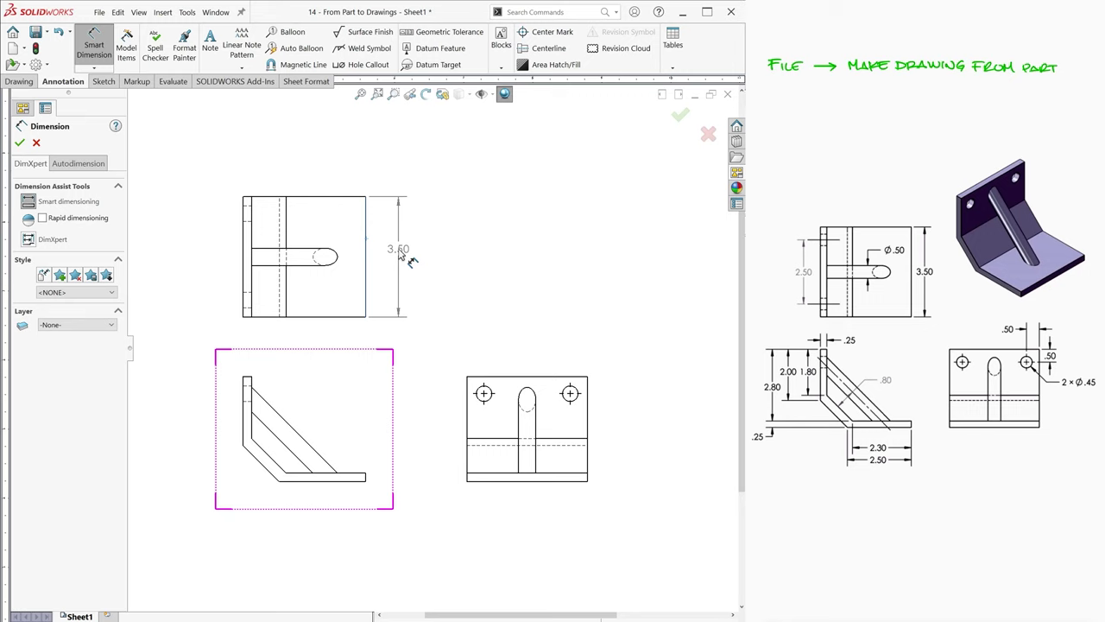
{"action": "left_click", "coordinate": [407, 253]}
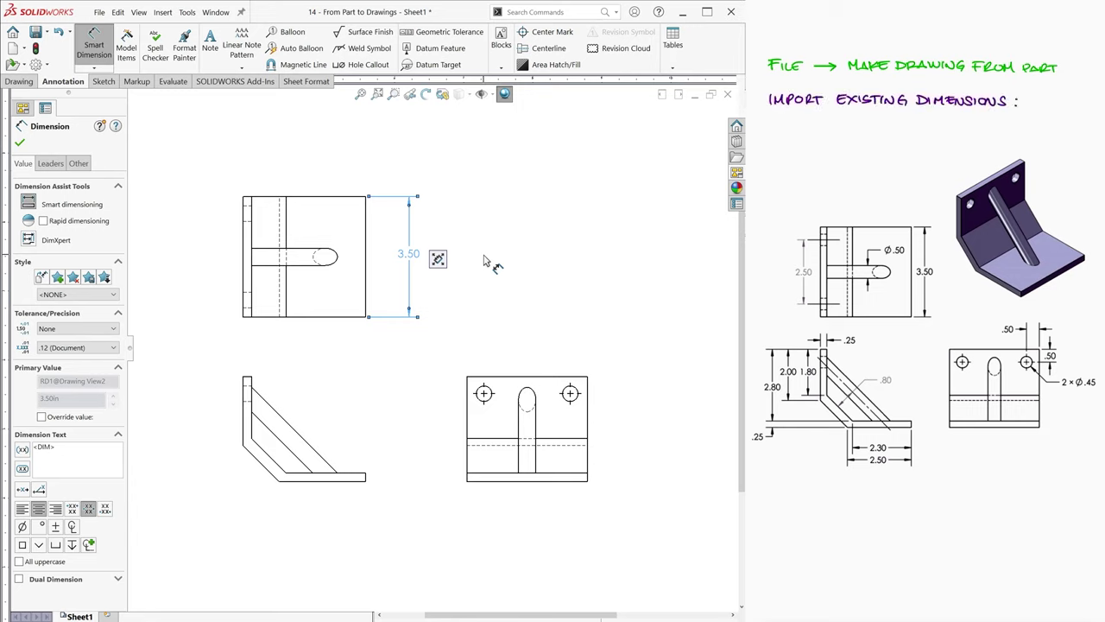
- Import the model items into all views with the entire model as the source
{"action": "left_click", "coordinate": [163, 12]}
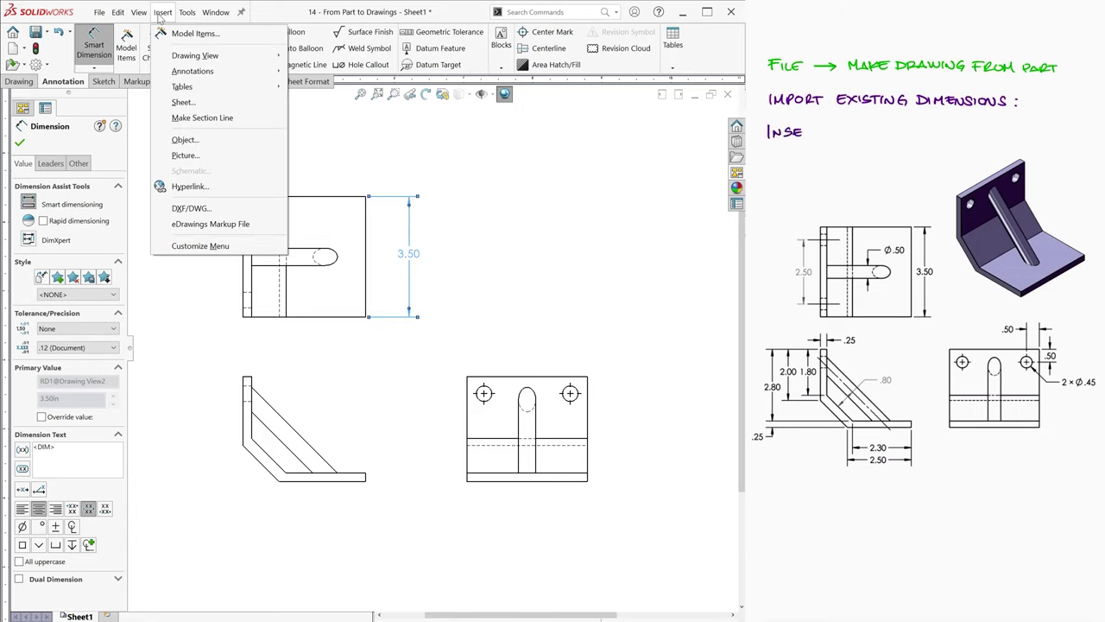
{"action": "left_click", "coordinate": [241, 34]}
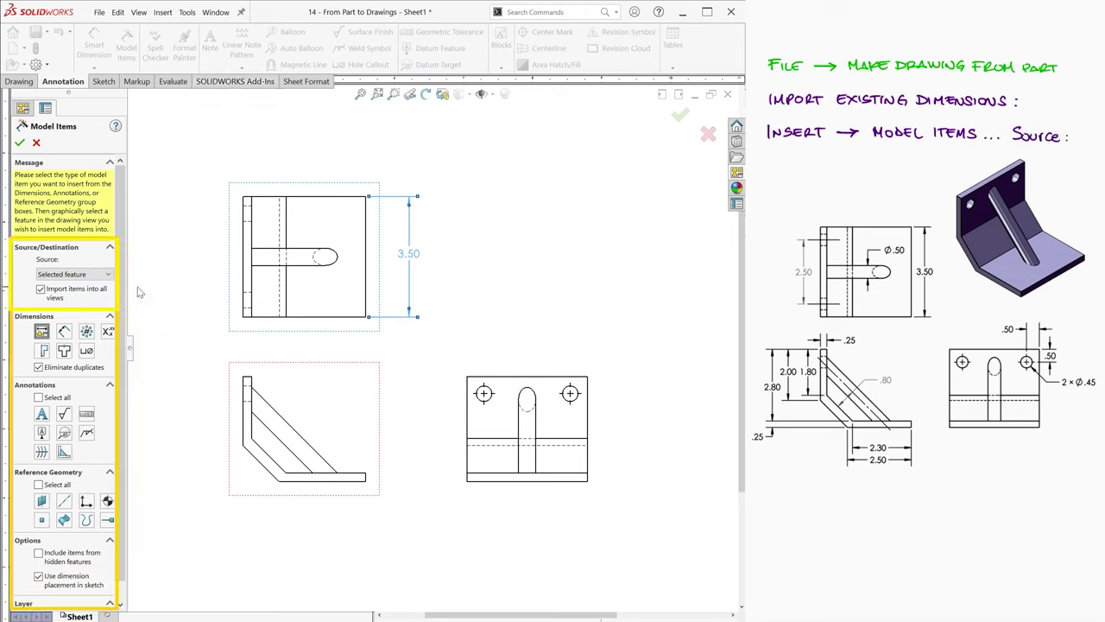
{"action": "left_click", "coordinate": [73, 274]}
{"action": "left_click", "coordinate": [69, 282]}
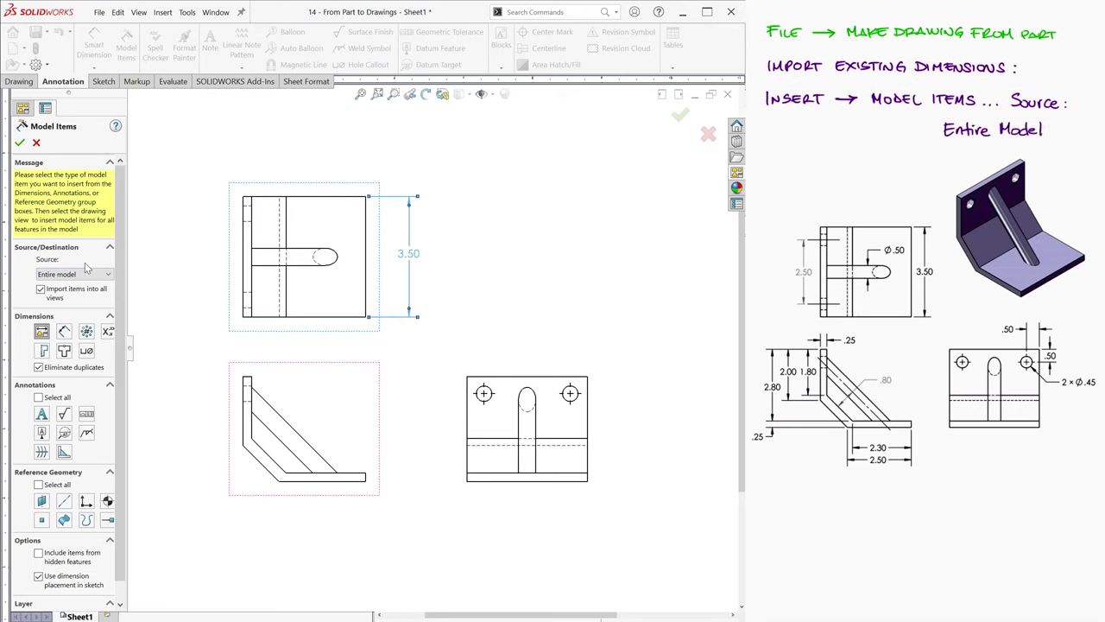
{"action": "left_click", "coordinate": [19, 141]}
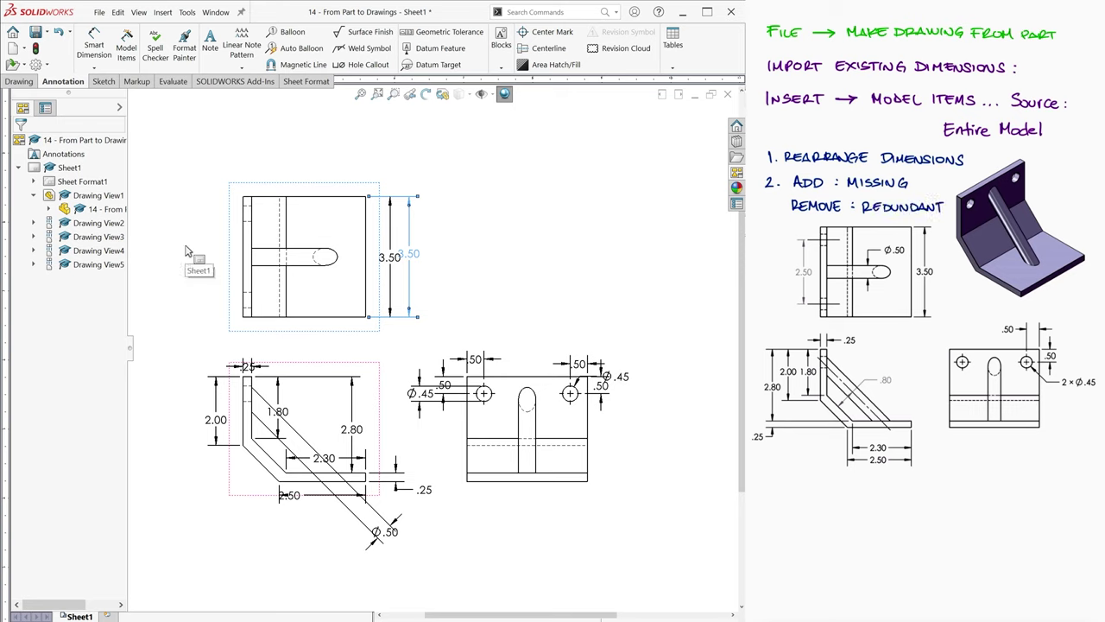
- Line up the front view's 1.80, 2.00 and 2.80 vertical dimensions and the .25 base thickness to the left of the bracket
{"action": "scroll", "coordinate": [208, 406], "scroll_direction": "down", "scroll_amount": 2}
{"action": "scroll", "coordinate": [259, 423], "scroll_direction": "up", "scroll_amount": 2}
{"action": "scroll", "coordinate": [373, 452], "scroll_direction": "down", "scroll_amount": 2}
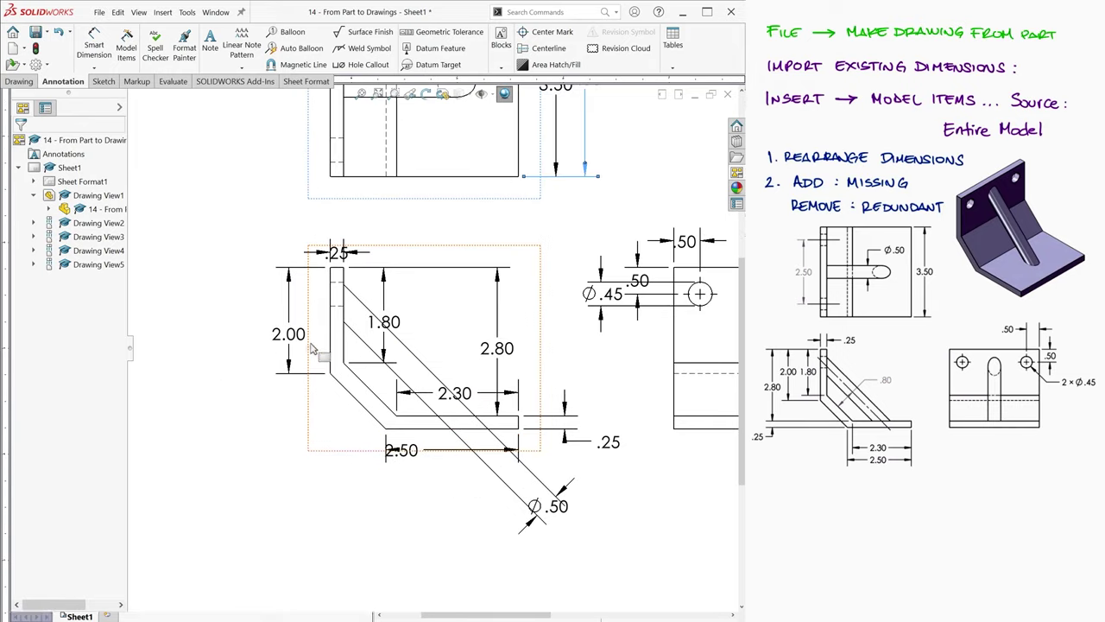
{"action": "left_click_drag", "start_coordinate": [292, 337], "coordinate": [254, 329]}
{"action": "left_click_drag", "start_coordinate": [390, 328], "coordinate": [304, 330]}
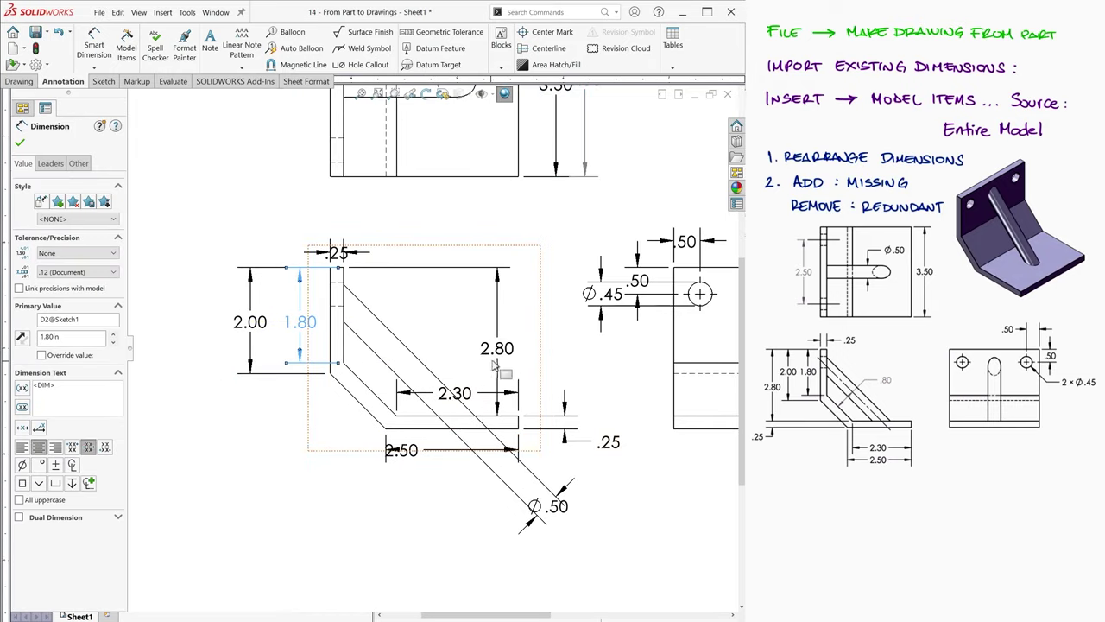
{"action": "left_click_drag", "start_coordinate": [501, 354], "coordinate": [211, 356]}
{"action": "left_click_drag", "start_coordinate": [609, 441], "coordinate": [166, 440]}
{"action": "left_click", "coordinate": [257, 480]}
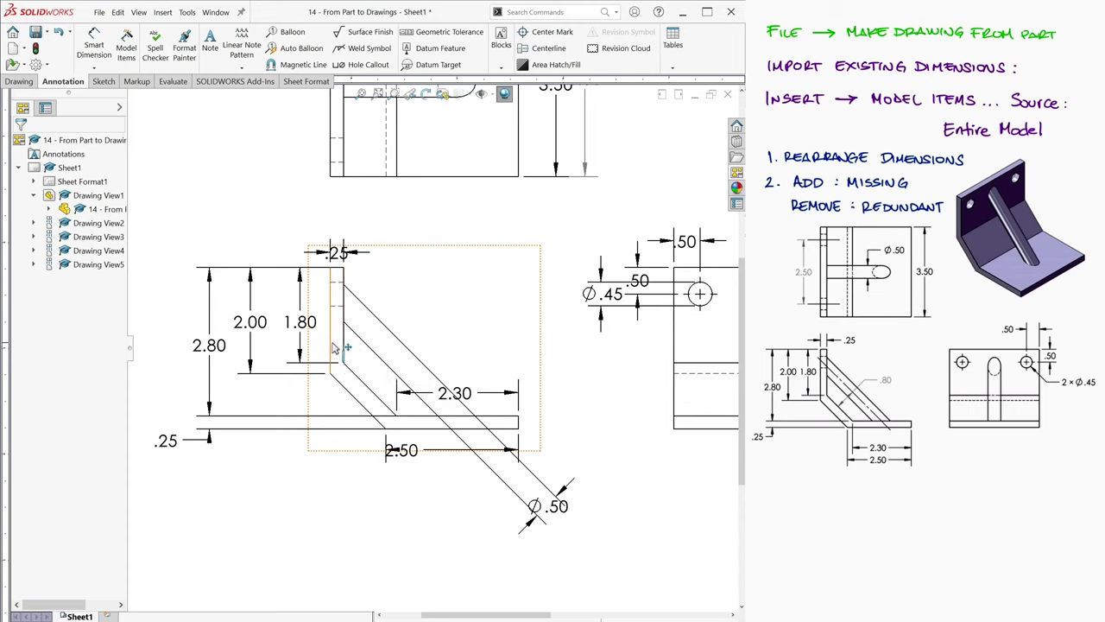
- Shorten the upper extension line of the 1.80 dimension to leave a gap before the bracket's wall
{"action": "left_click", "coordinate": [257, 324]}
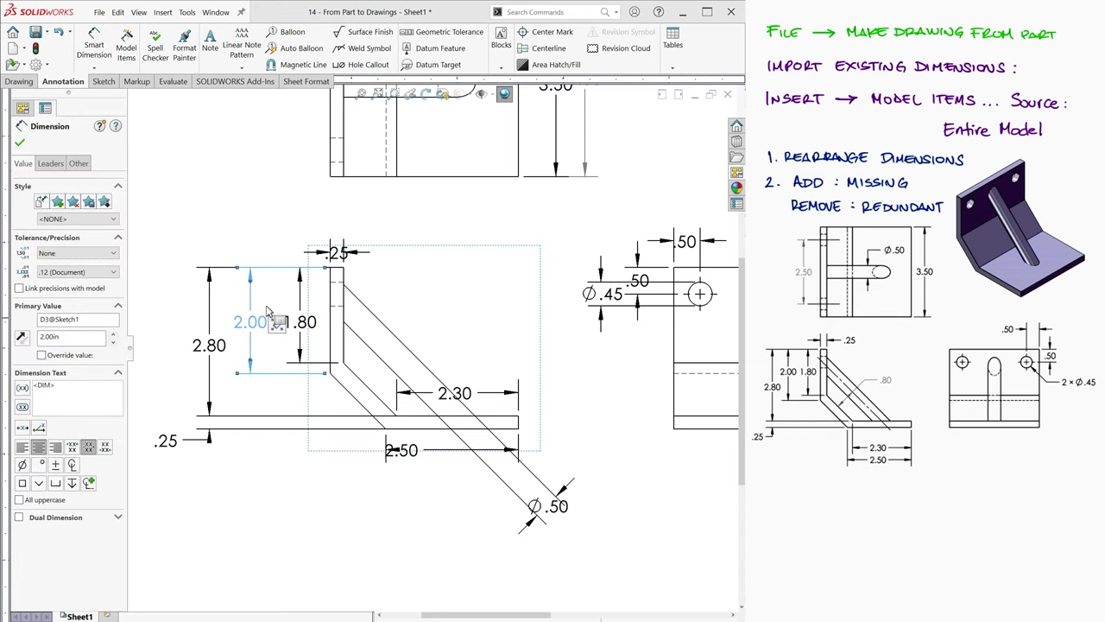
{"action": "left_click", "coordinate": [303, 321]}
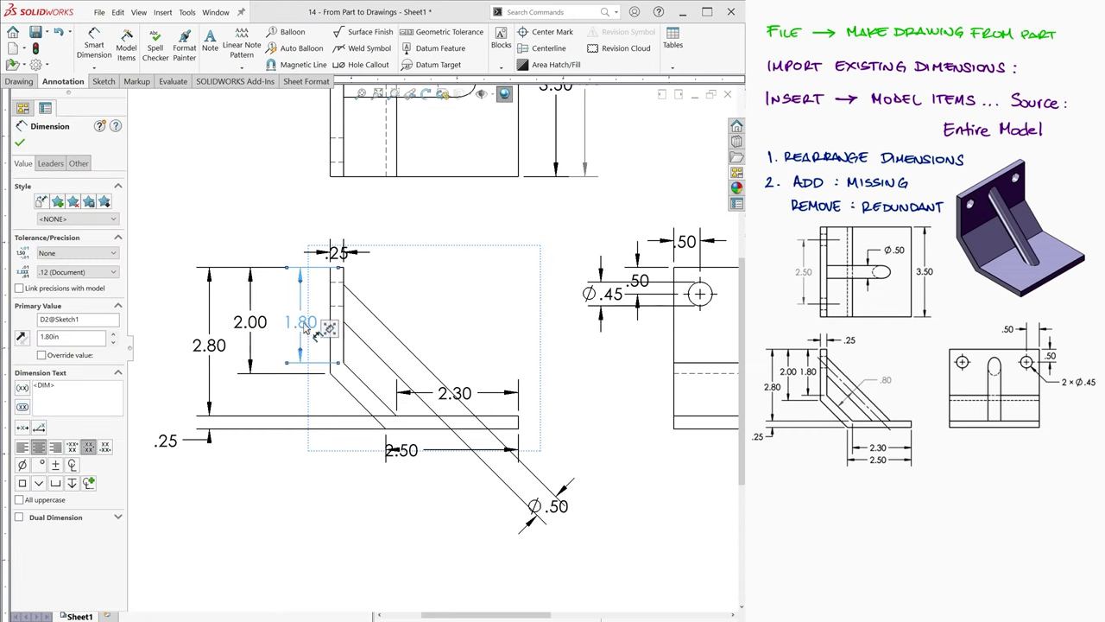
{"action": "scroll", "coordinate": [318, 318], "scroll_direction": "down", "scroll_amount": 5}
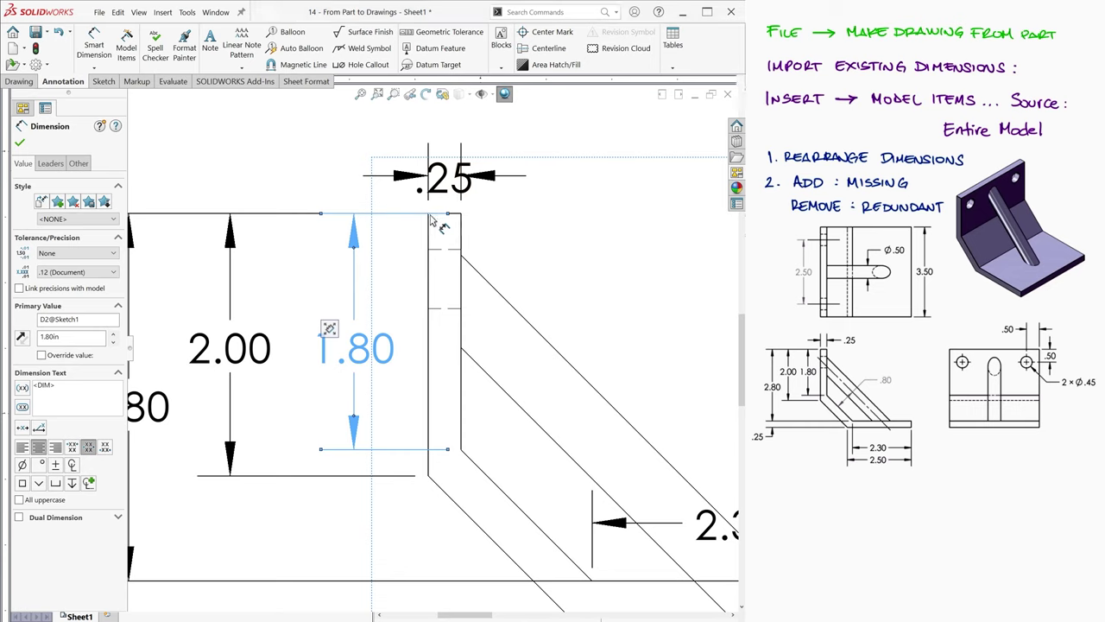
{"action": "left_click_drag", "start_coordinate": [412, 214], "coordinate": [413, 213]}
{"action": "left_click", "coordinate": [417, 214]}
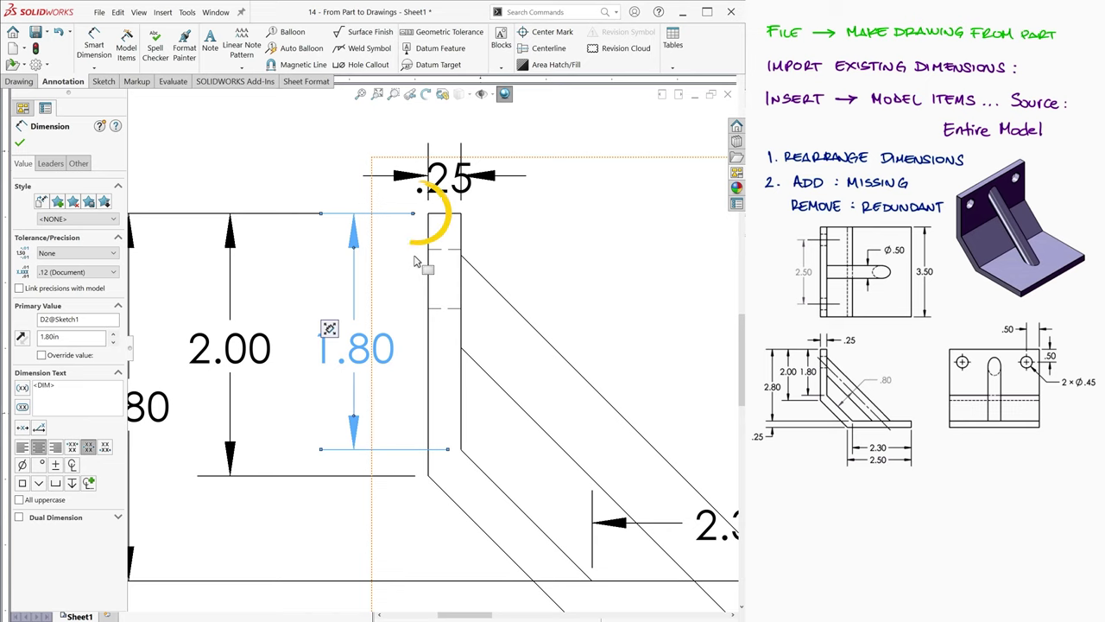
- Move the 2.50 and 2.30 horizontal dimensions below the bracket's base, with the 2.30 nearer to the base
{"action": "scroll", "coordinate": [415, 259], "scroll_direction": "up", "scroll_amount": 5}
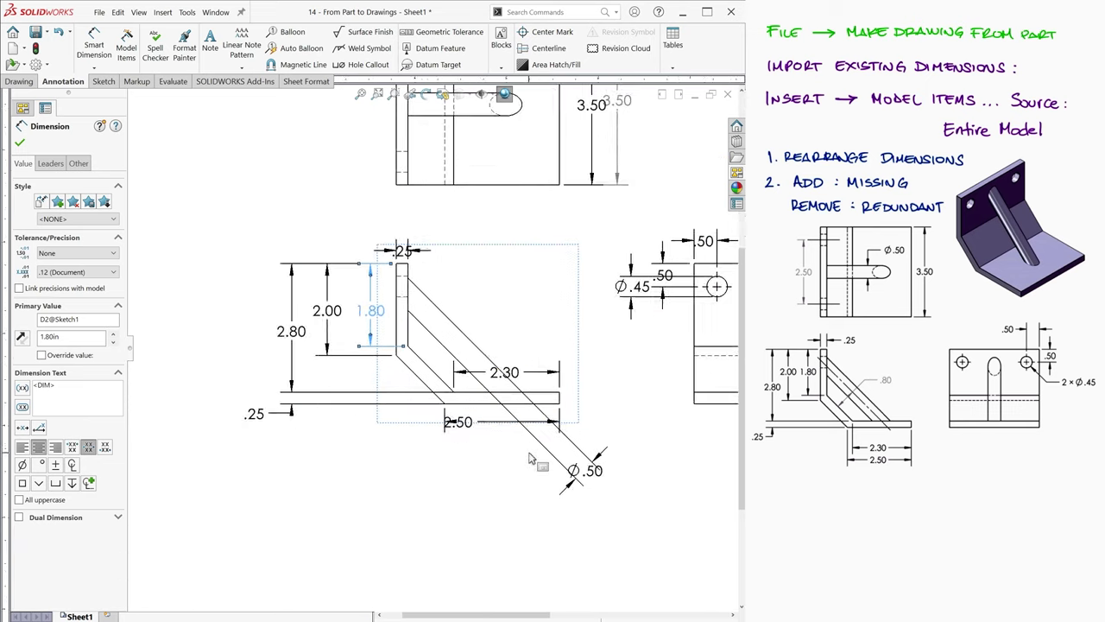
{"action": "scroll", "coordinate": [533, 459], "scroll_direction": "down", "scroll_amount": 1}
{"action": "left_click_drag", "start_coordinate": [458, 409], "coordinate": [491, 459]}
{"action": "left_click_drag", "start_coordinate": [525, 342], "coordinate": [490, 424]}
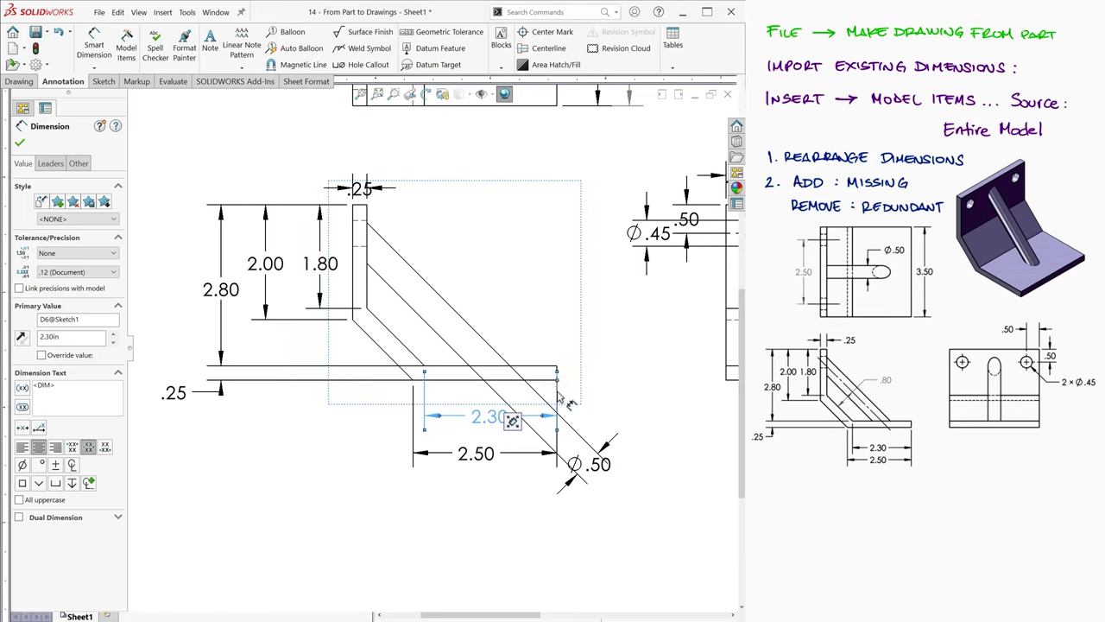
{"action": "left_click", "coordinate": [604, 382]}
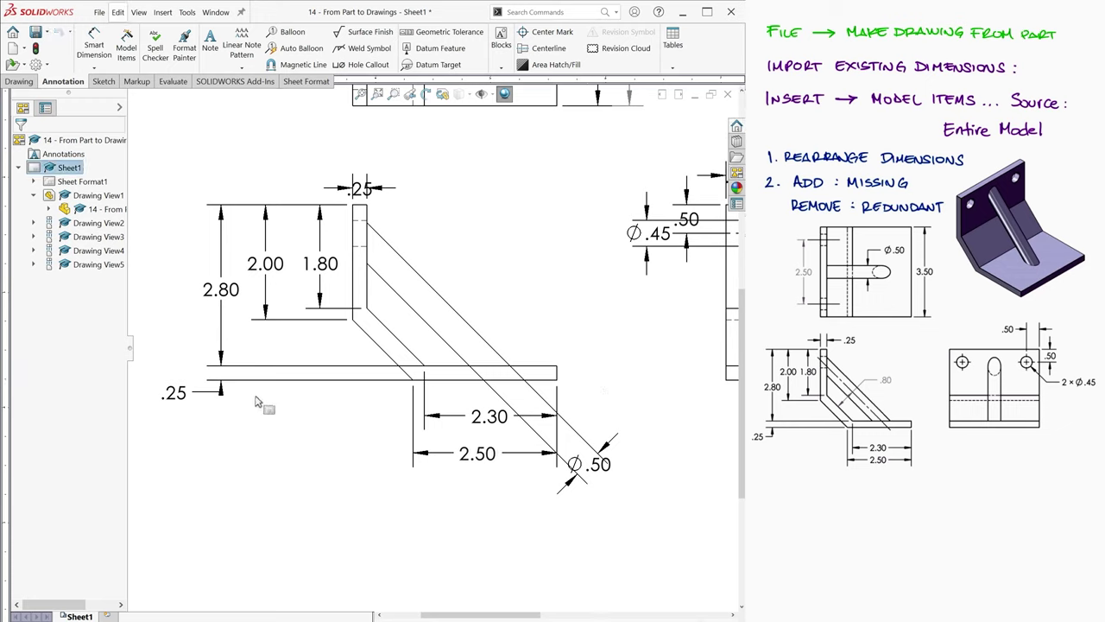
- Set the base thickness dimension in the front view to 0.30 in and rebuild the drawing
{"action": "left_click", "coordinate": [174, 392]}
{"action": "double_click", "coordinate": [174, 392]}
{"action": "type", "text": ".3"}
{"action": "key", "text": "Return"}
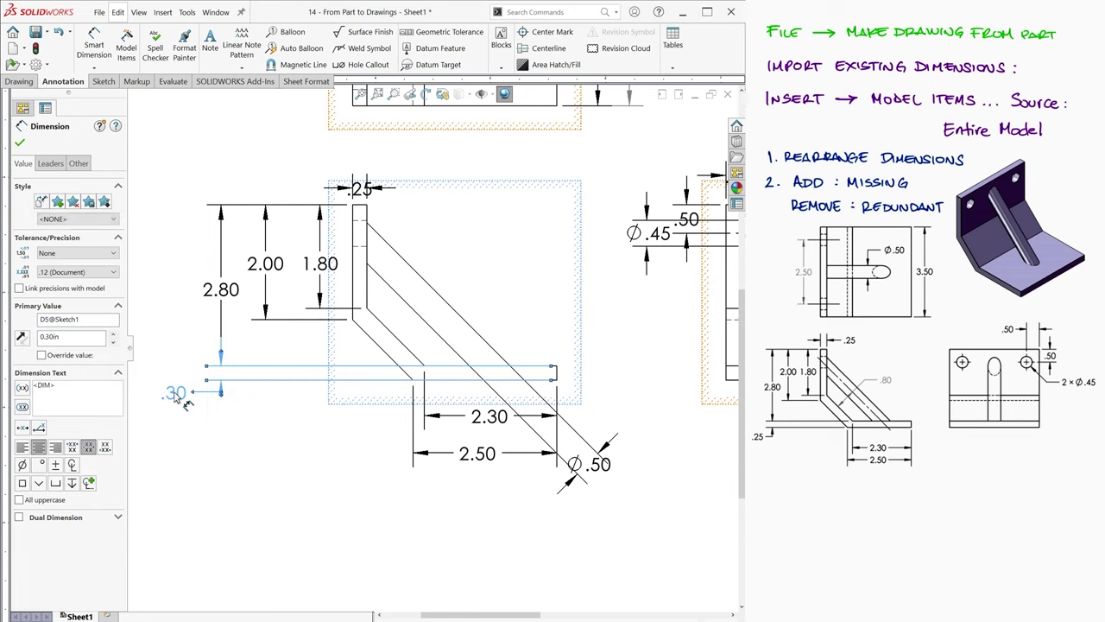
{"action": "left_click", "coordinate": [35, 50]}
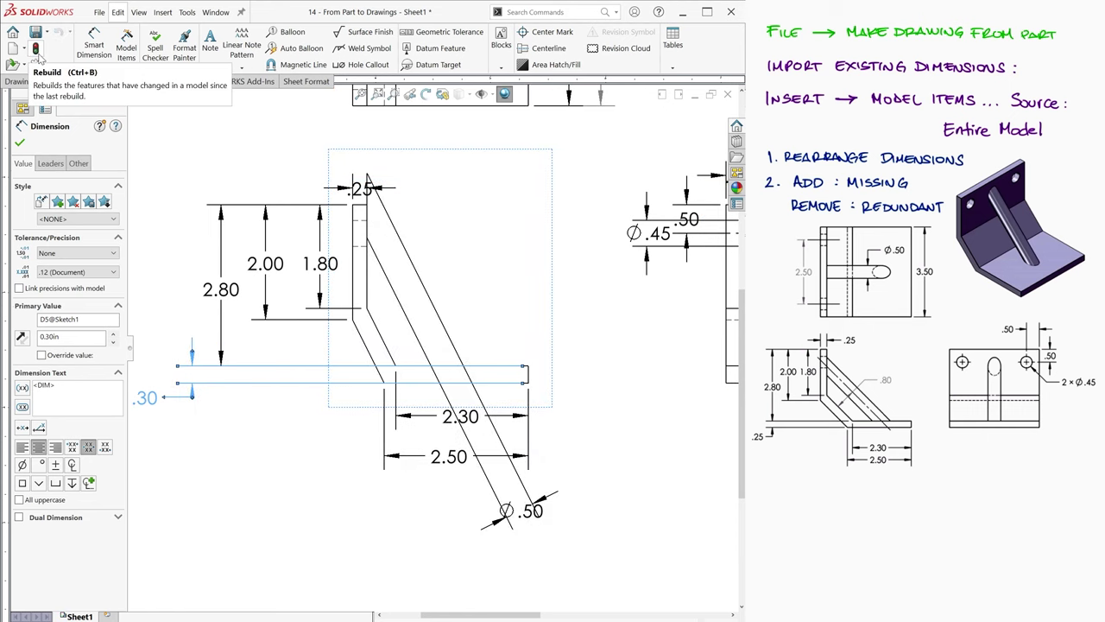
- Switch to the part document, inspect the modified bracket in 3D, and return to the drawing
{"action": "left_click", "coordinate": [215, 13]}
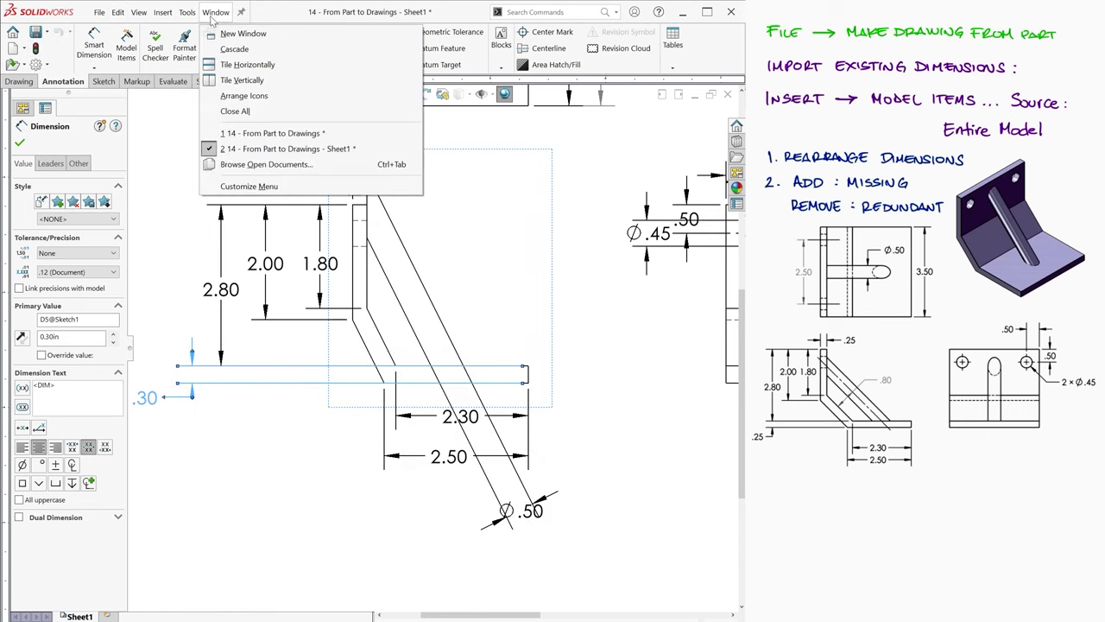
{"action": "left_click", "coordinate": [285, 150]}
{"action": "middle_click_drag", "start_coordinate": [288, 192], "coordinate": [238, 162]}
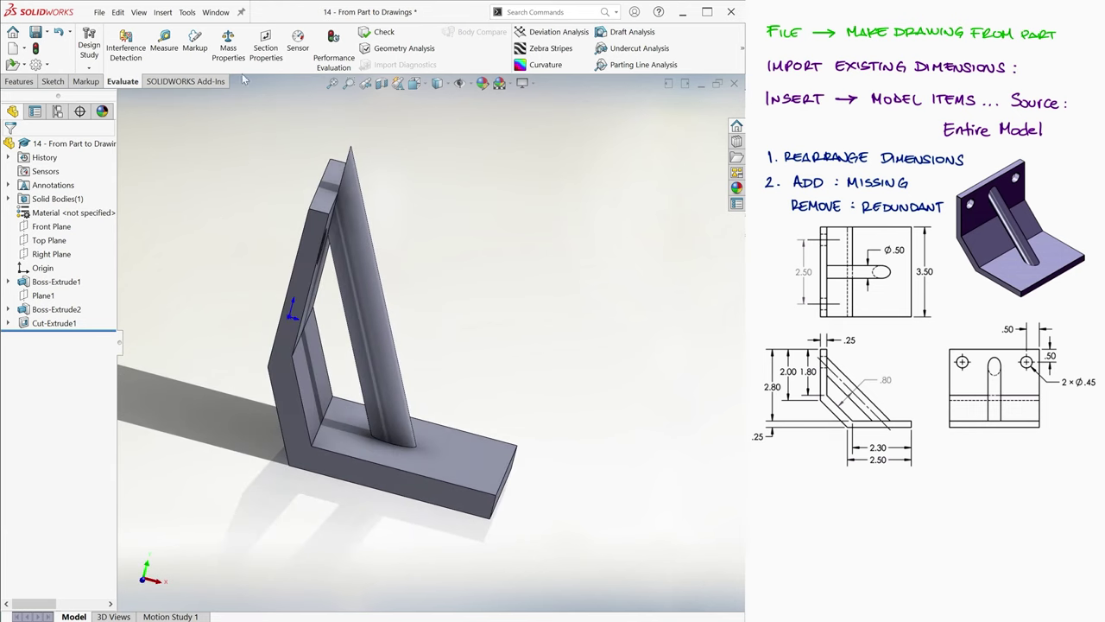
{"action": "left_click", "coordinate": [215, 12]}
{"action": "left_click", "coordinate": [244, 166]}
- Restore the base thickness dimension to 0.25 in and rebuild the drawing
{"action": "double_click", "coordinate": [162, 402]}
{"action": "type", "text": ".25"}
{"action": "key", "text": "Return"}
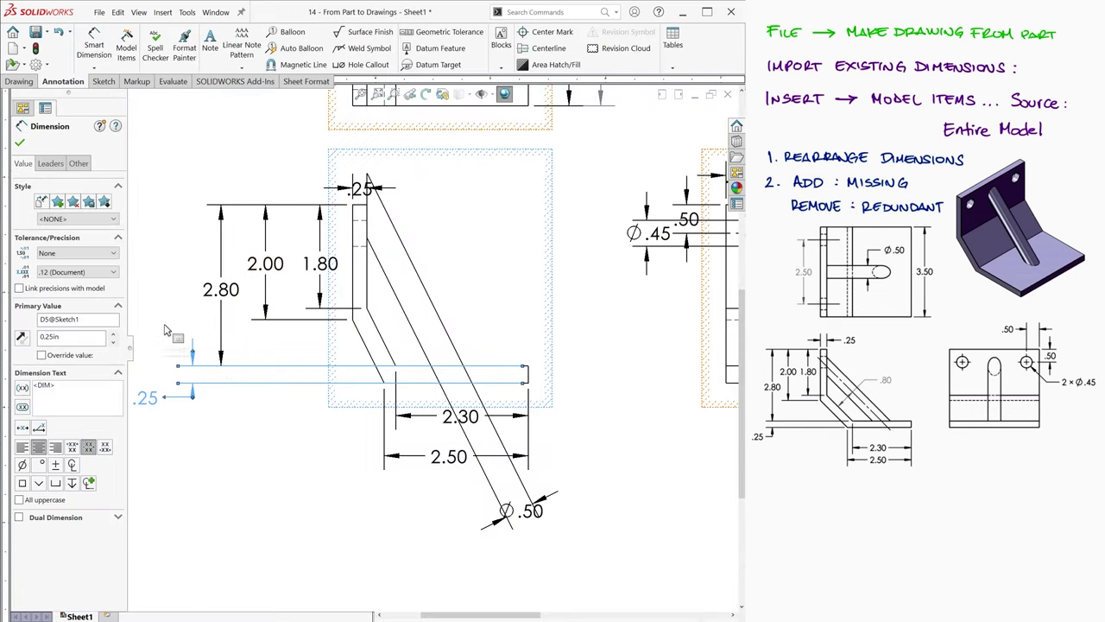
{"action": "key", "text": "ctrl+b"}
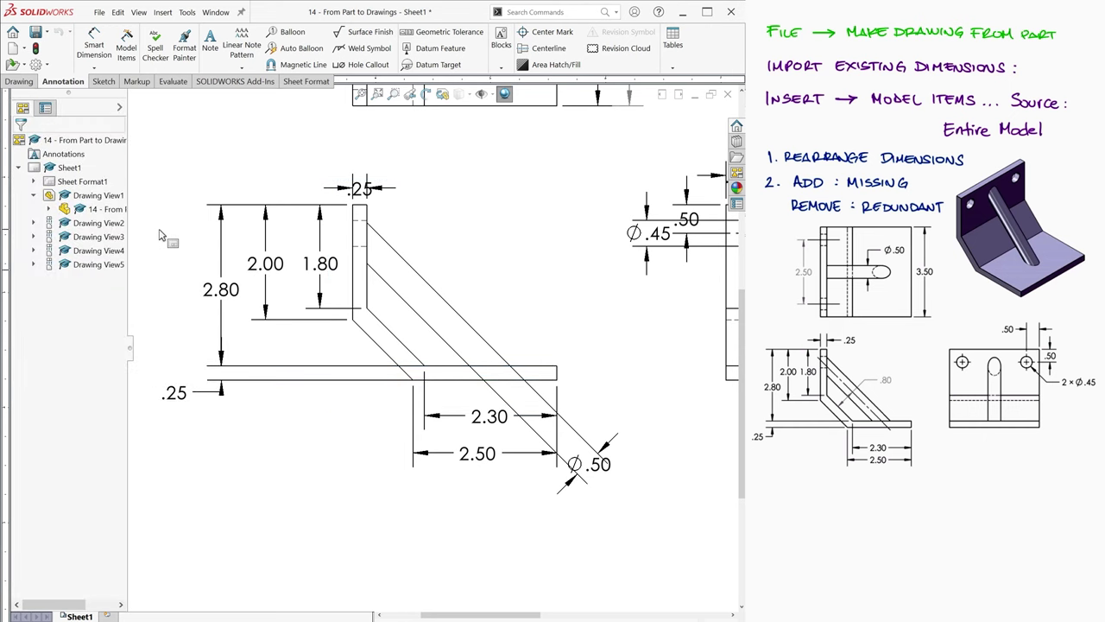
- Hide the redundant imported 3.50 dimension beside the top view, keeping the manually added one
{"action": "scroll", "coordinate": [478, 259], "scroll_direction": "up", "scroll_amount": 5}
{"action": "scroll", "coordinate": [562, 135], "scroll_direction": "down", "scroll_amount": 4}
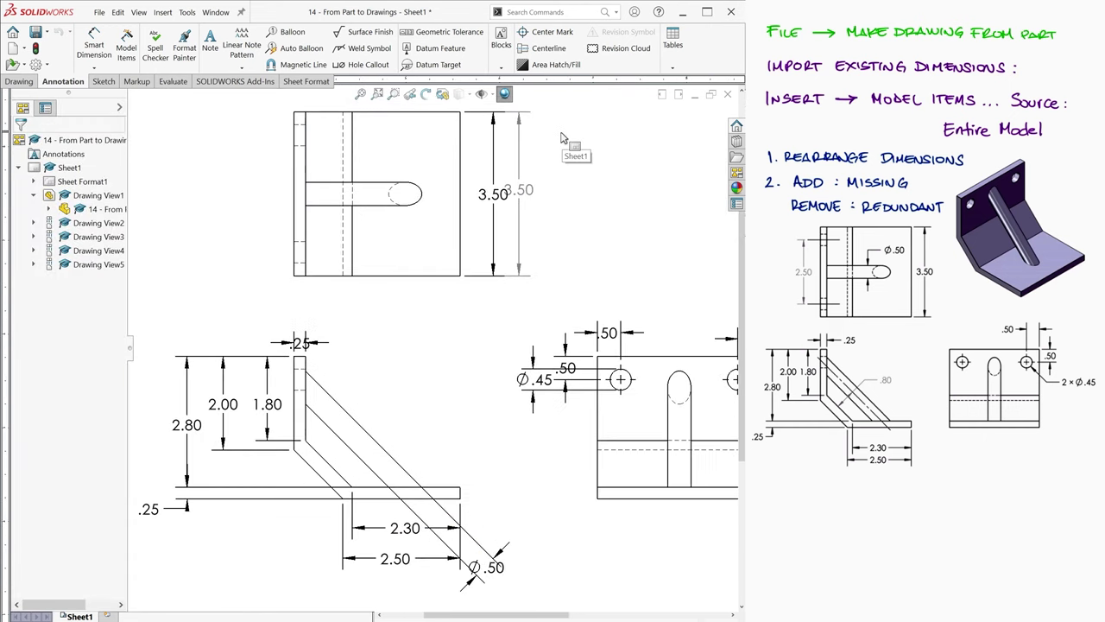
{"action": "left_click_drag", "start_coordinate": [474, 220], "coordinate": [478, 223]}
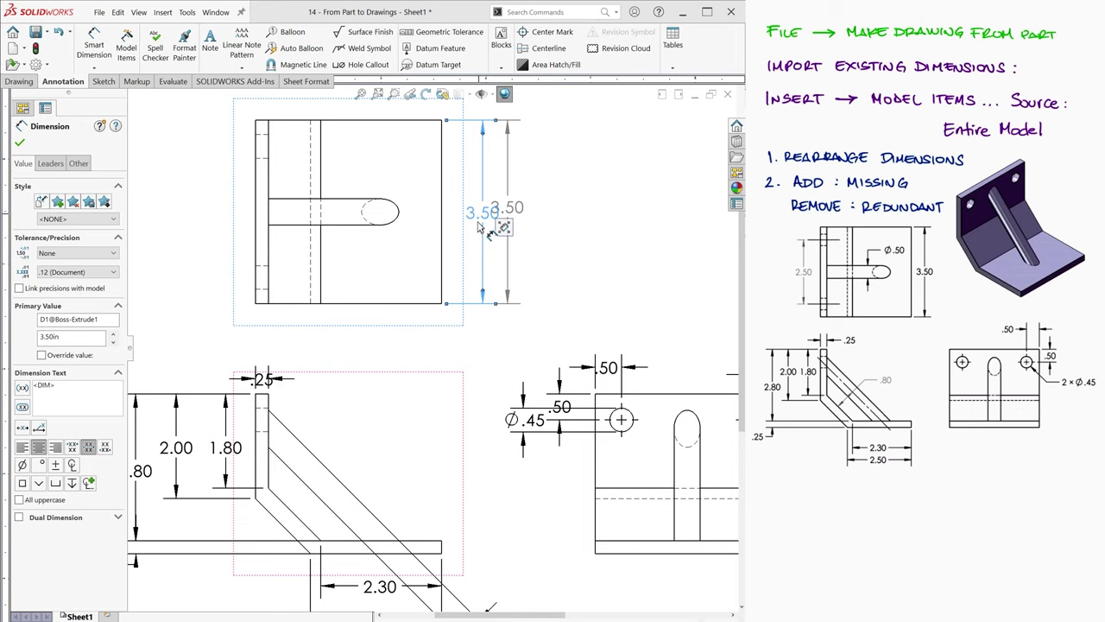
{"action": "right_click", "coordinate": [483, 216]}
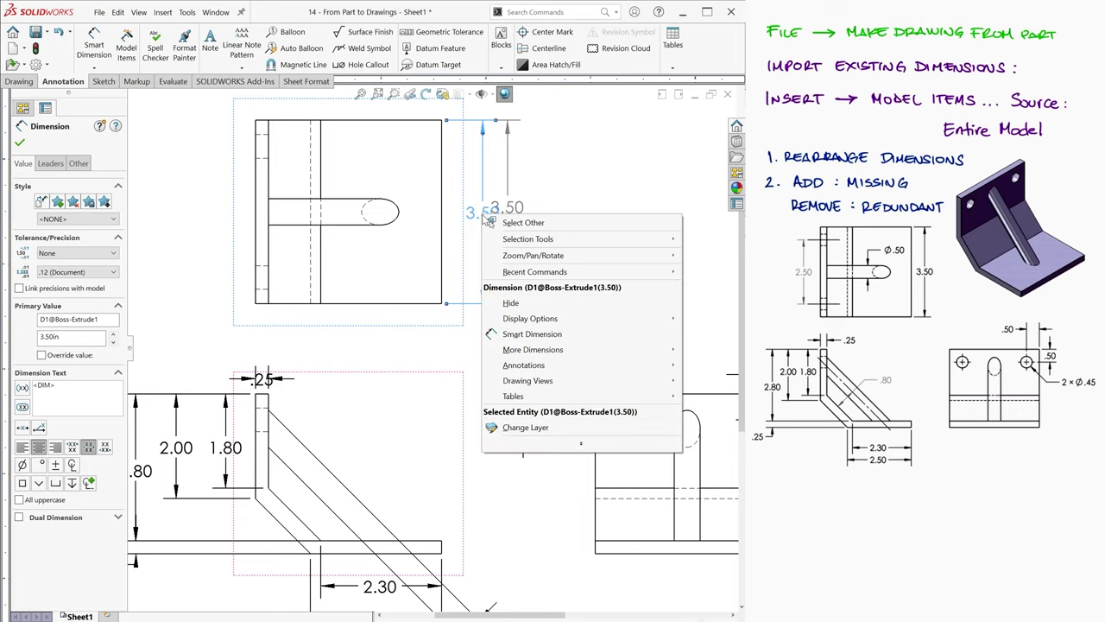
{"action": "left_click", "coordinate": [526, 303]}
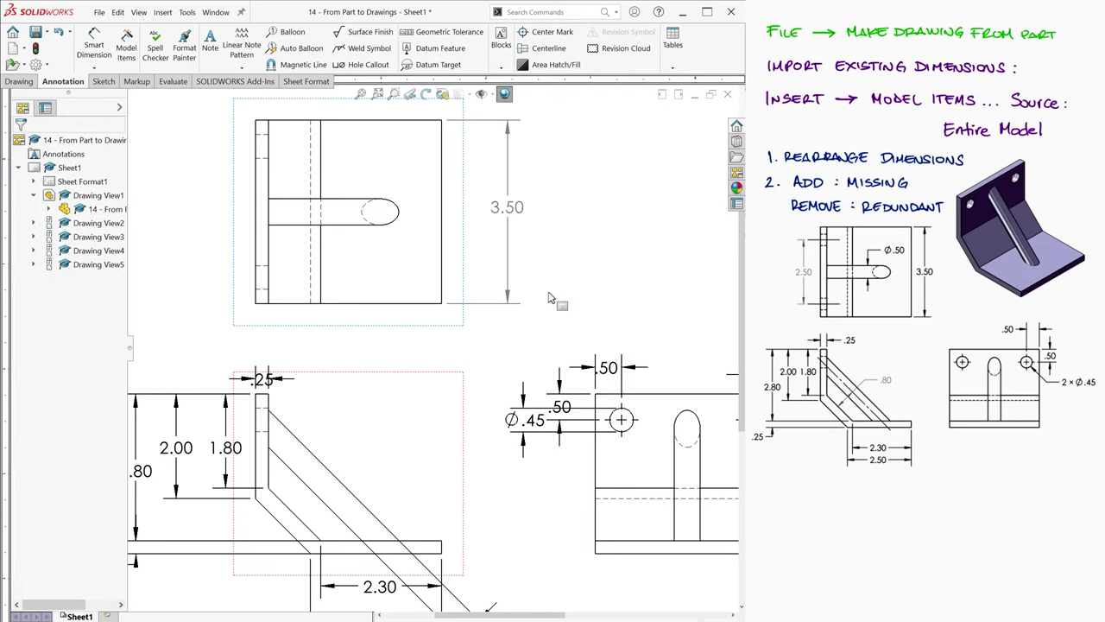
- Hide the 1.80 dimension of the upright plate in the front view
{"action": "left_click", "coordinate": [227, 447]}
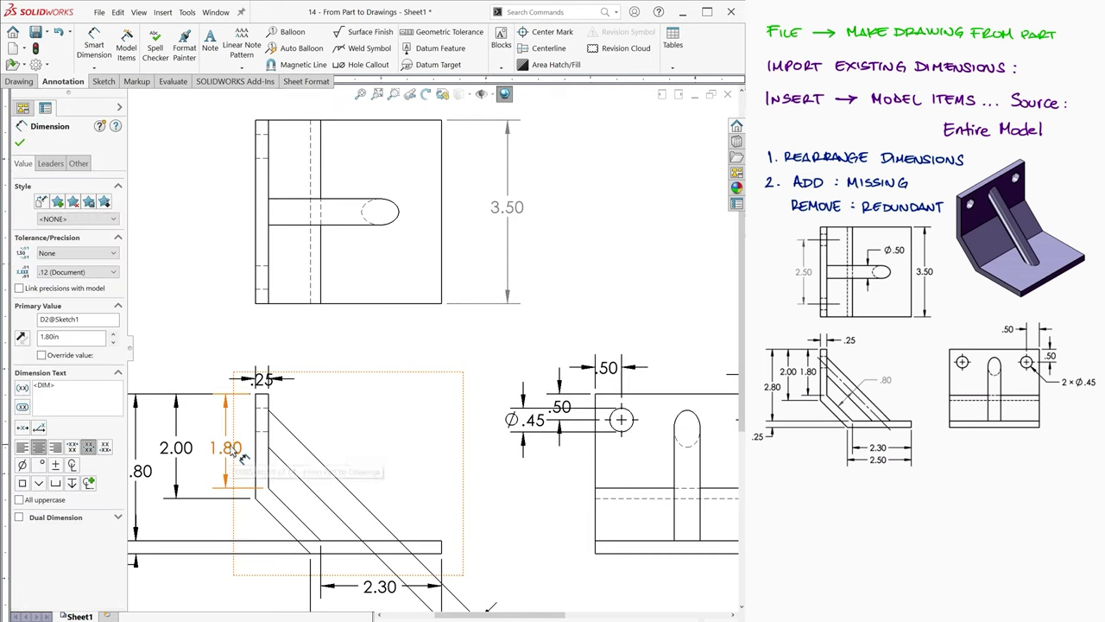
{"action": "right_click", "coordinate": [230, 445]}
{"action": "left_click", "coordinate": [259, 264]}
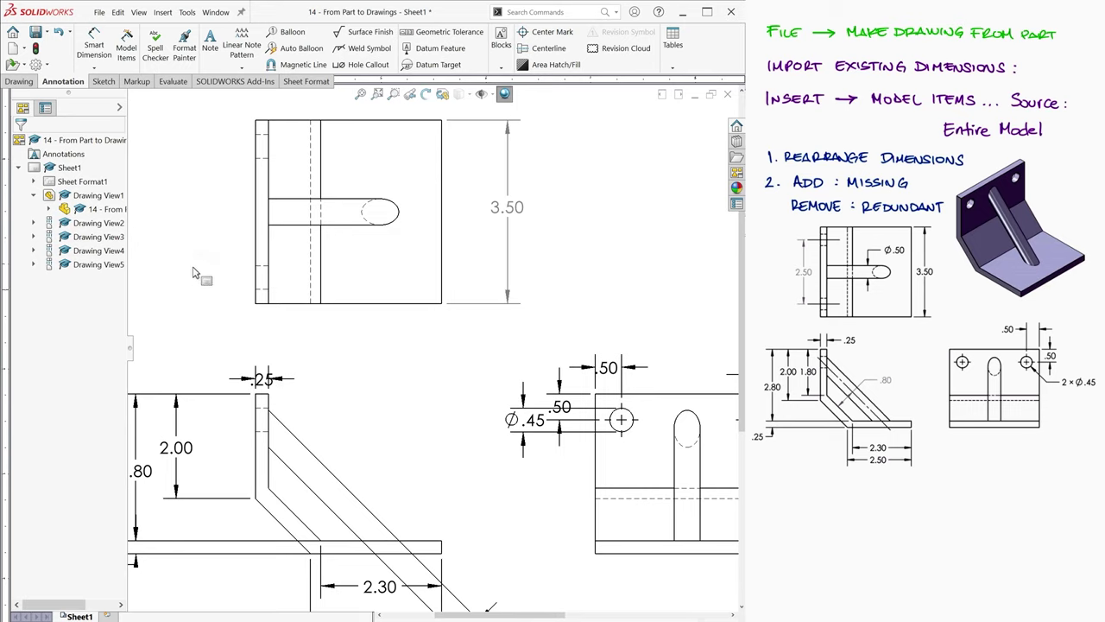
- Display the hidden annotations and restore the 1.80 dimension in the front view
{"action": "left_click", "coordinate": [139, 13]}
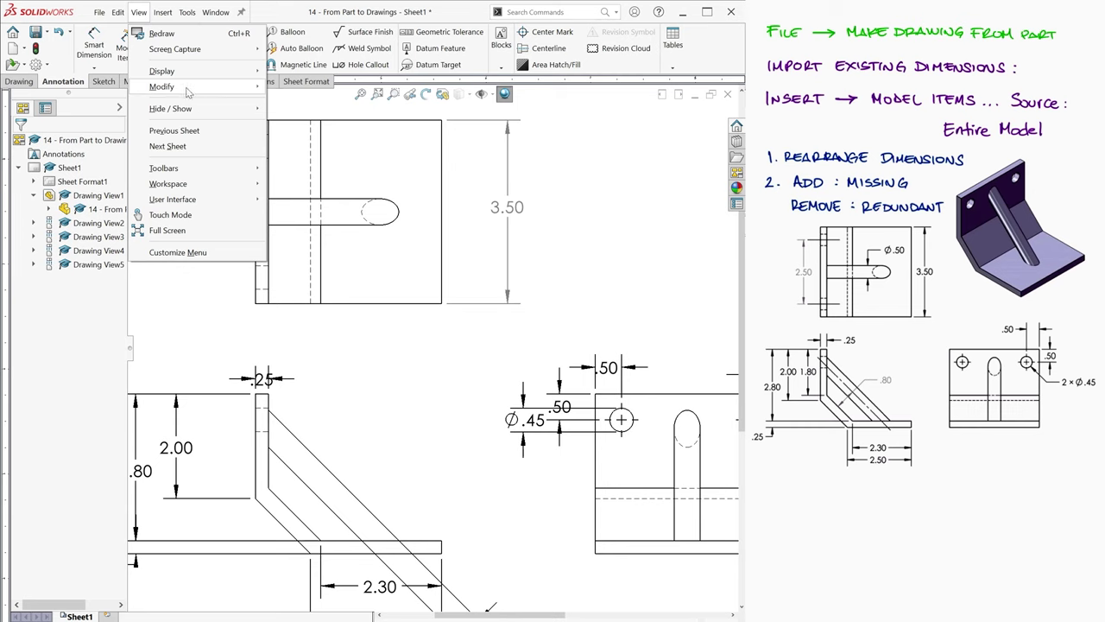
{"action": "mouse_move", "coordinate": [228, 109]}
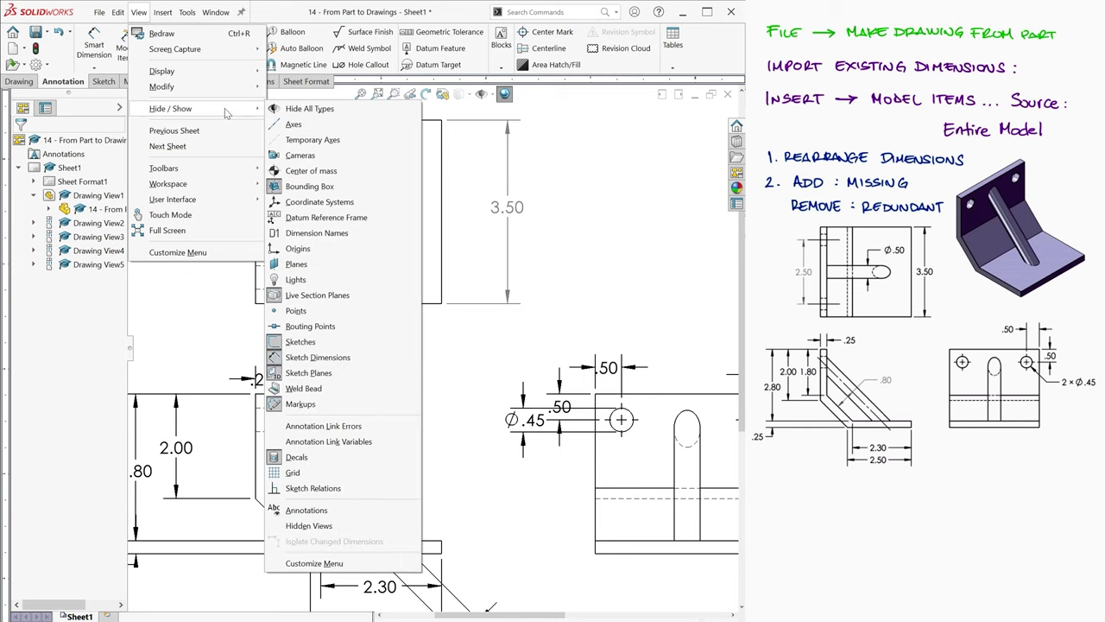
{"action": "left_click", "coordinate": [374, 514]}
{"action": "left_click", "coordinate": [226, 447]}
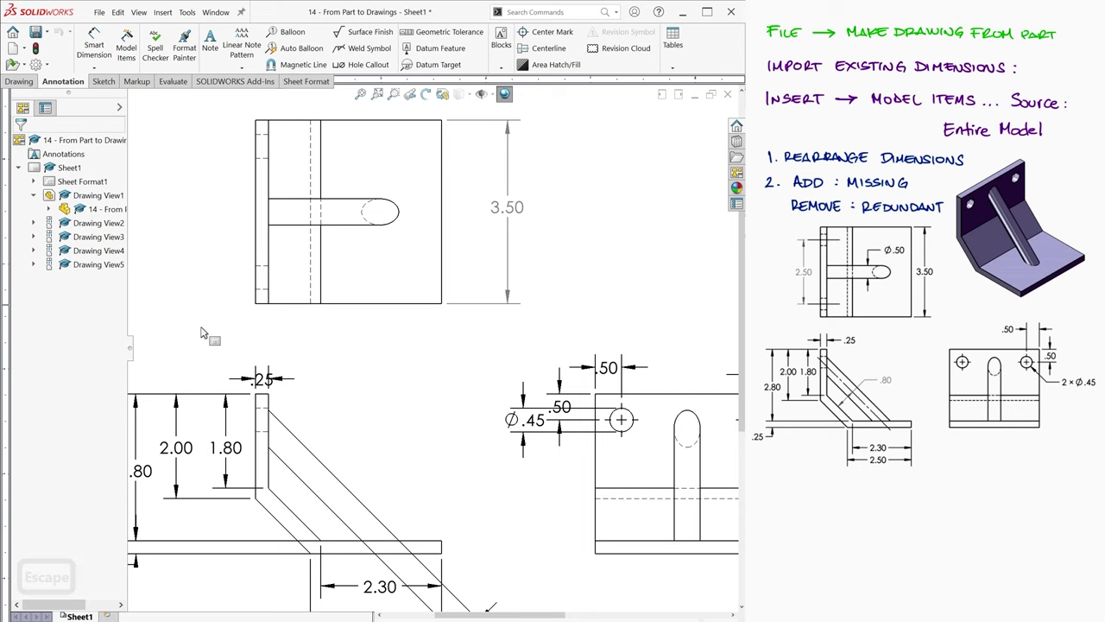
- Move the right hole's diameter dimension below and outside the side view, and prefix its text with ANY TEXT
{"action": "scroll", "coordinate": [382, 332], "scroll_direction": "up", "scroll_amount": 3}
{"action": "scroll", "coordinate": [563, 399], "scroll_direction": "down", "scroll_amount": 3}
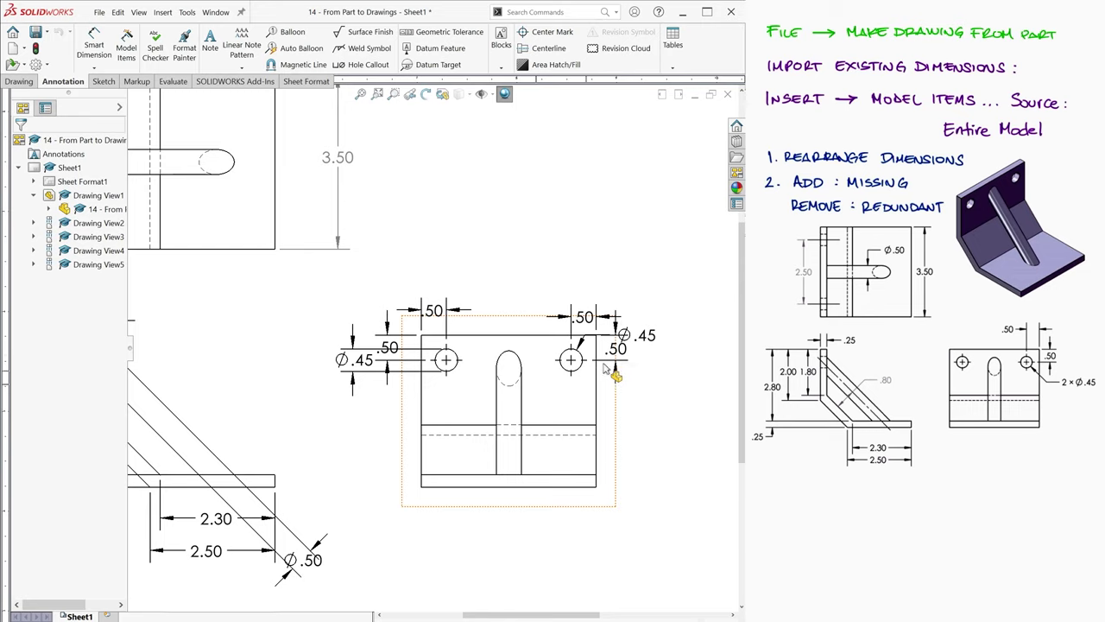
{"action": "left_click_drag", "start_coordinate": [644, 336], "coordinate": [663, 410]}
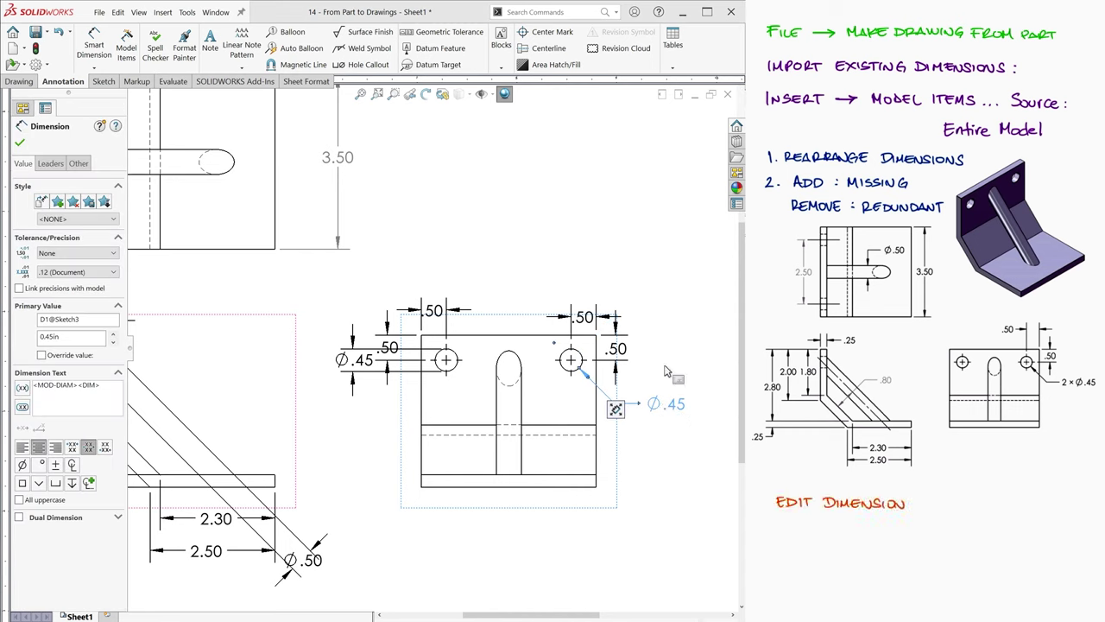
{"action": "left_click", "coordinate": [36, 385]}
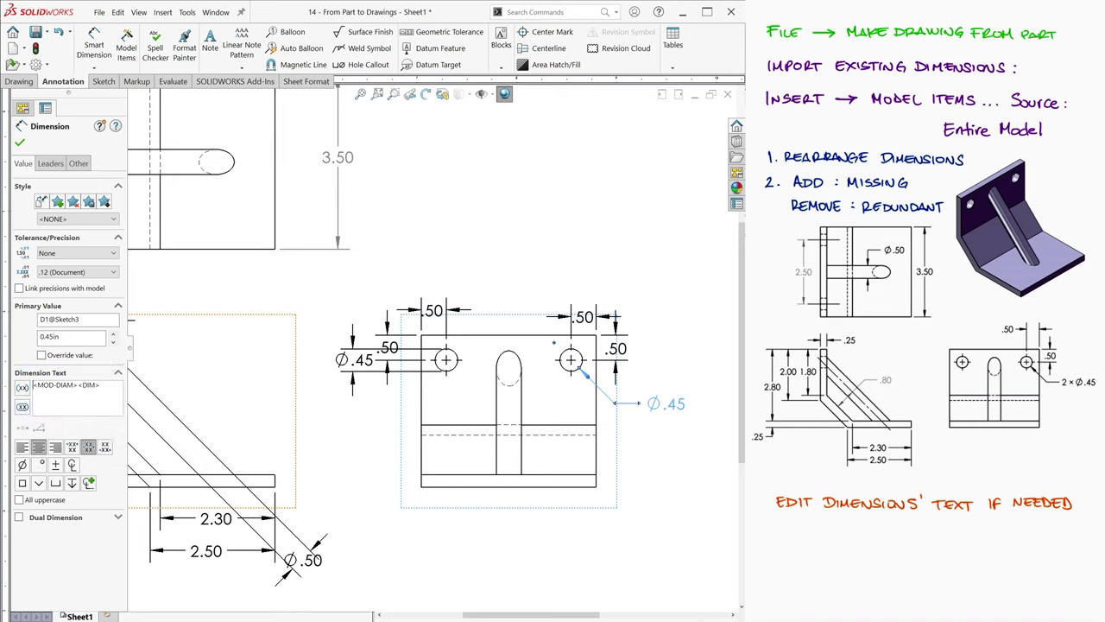
{"action": "type", "text": "ANY TEXT"}
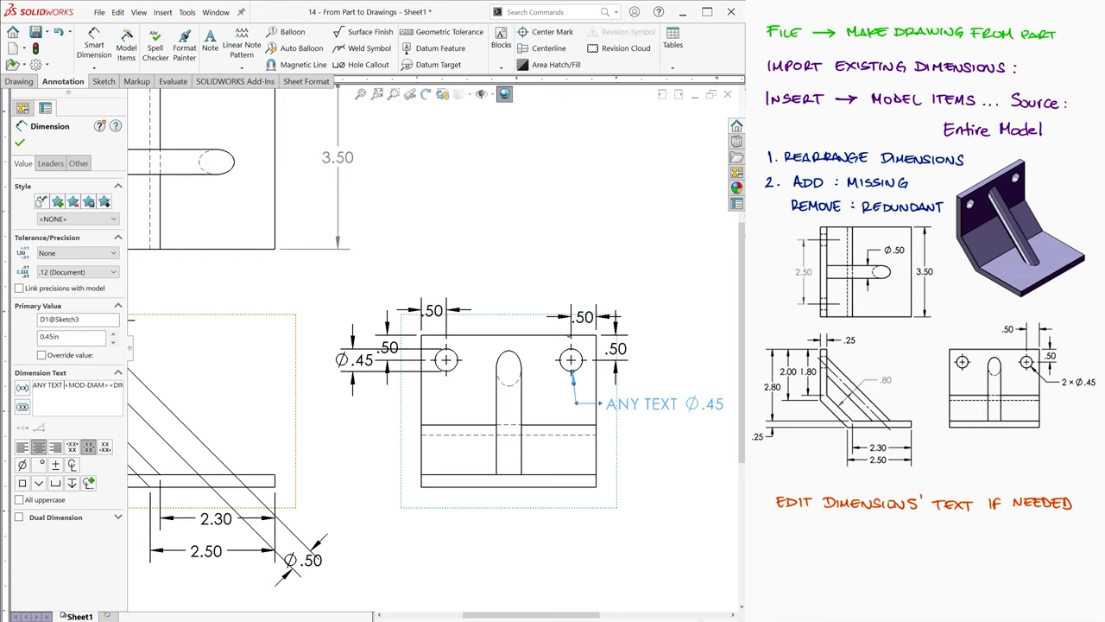
- Replace the ANY TEXT prefix of the hole diameter dimension with "2 ×", keeping the diameter symbol and value
{"action": "key", "text": "ctrl+a"}
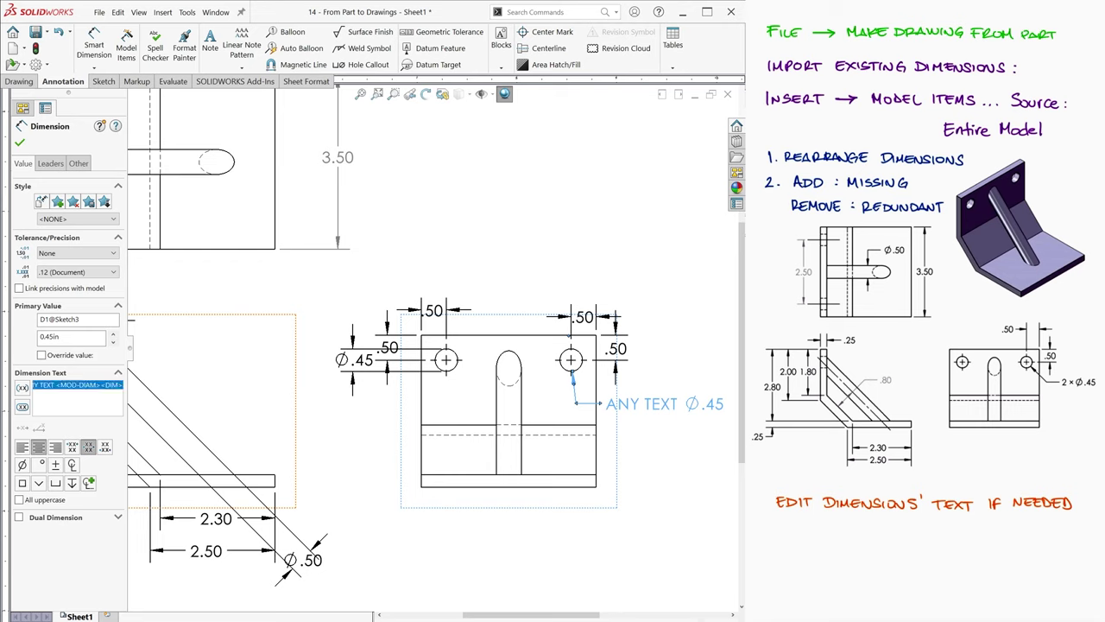
{"action": "left_click_drag", "start_coordinate": [55, 385], "coordinate": [3, 386]}
{"action": "key", "text": "Delete"}
{"action": "type", "text": "2X"}
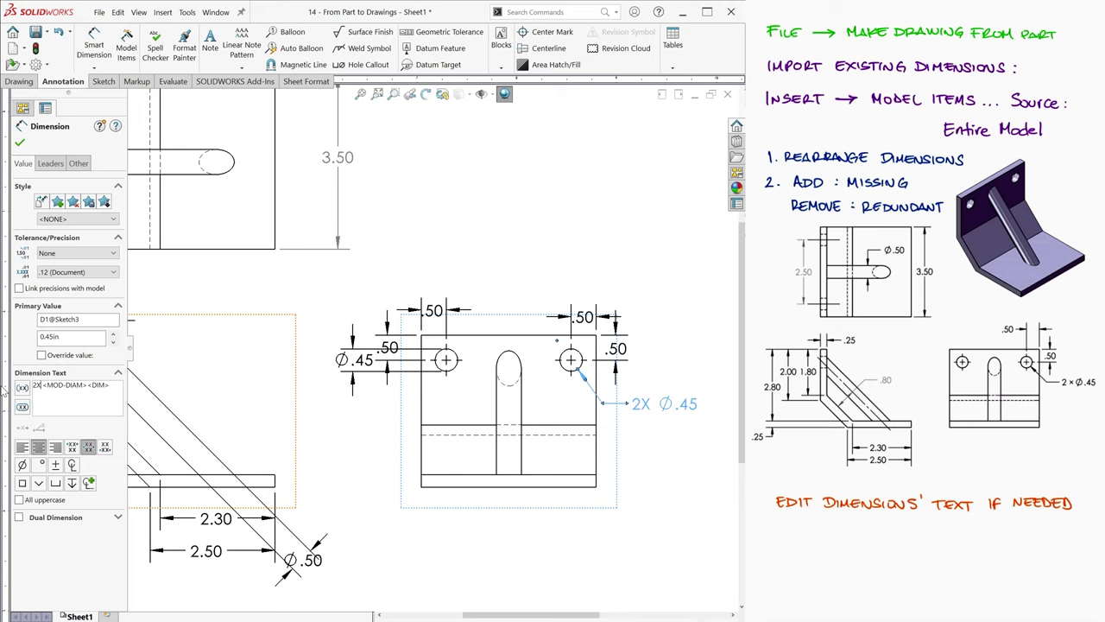
{"action": "key", "text": "BackSpace"}
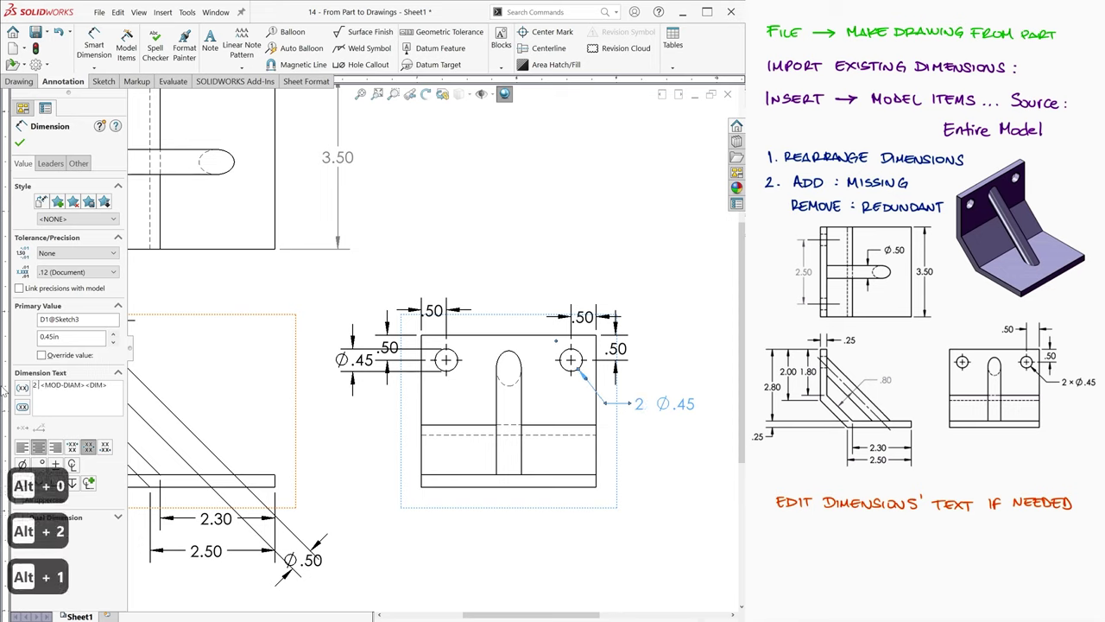
{"action": "type", "text": "×"}
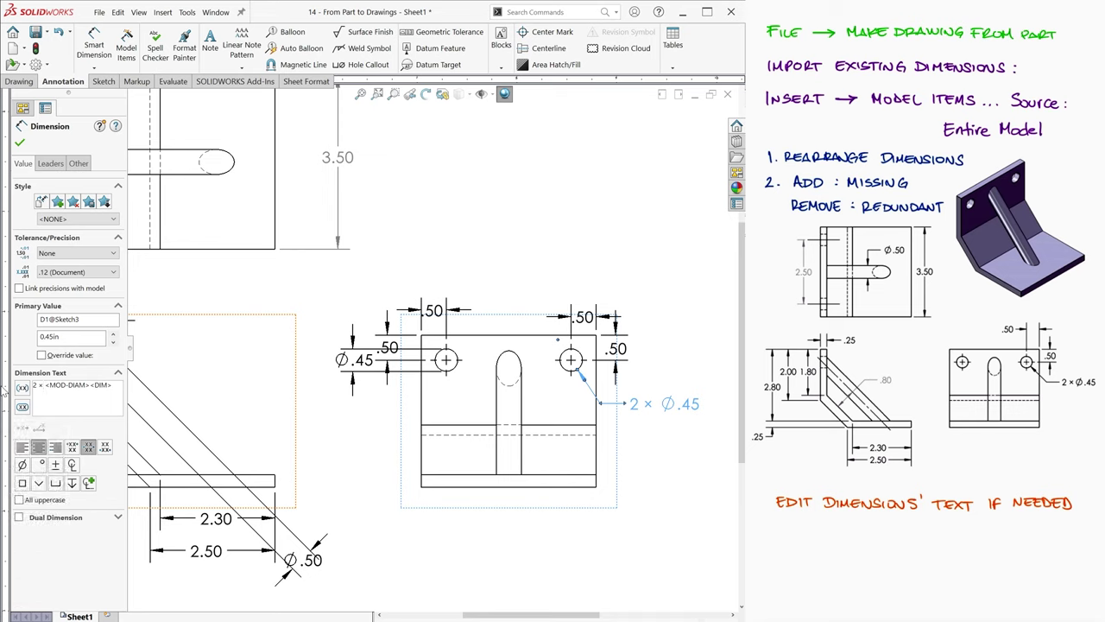
- Remove the left hole's redundant diameter dimension and its two .50 position dimensions from the side view
{"action": "right_click", "coordinate": [348, 361]}
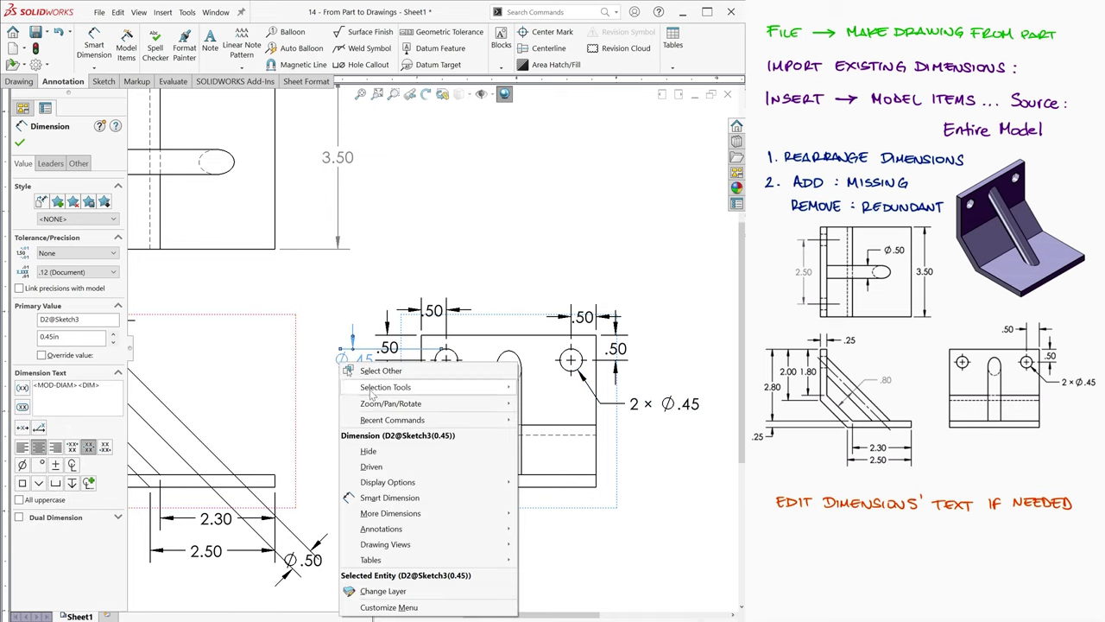
{"action": "key", "text": "Escape"}
{"action": "key", "text": "Delete"}
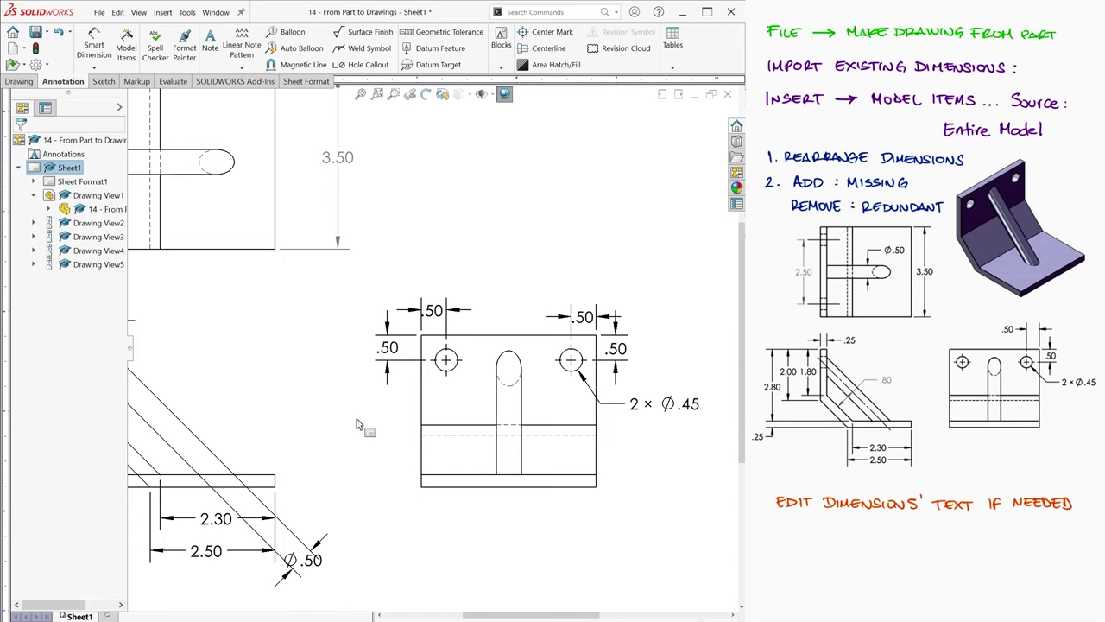
{"action": "right_click", "coordinate": [388, 348]}
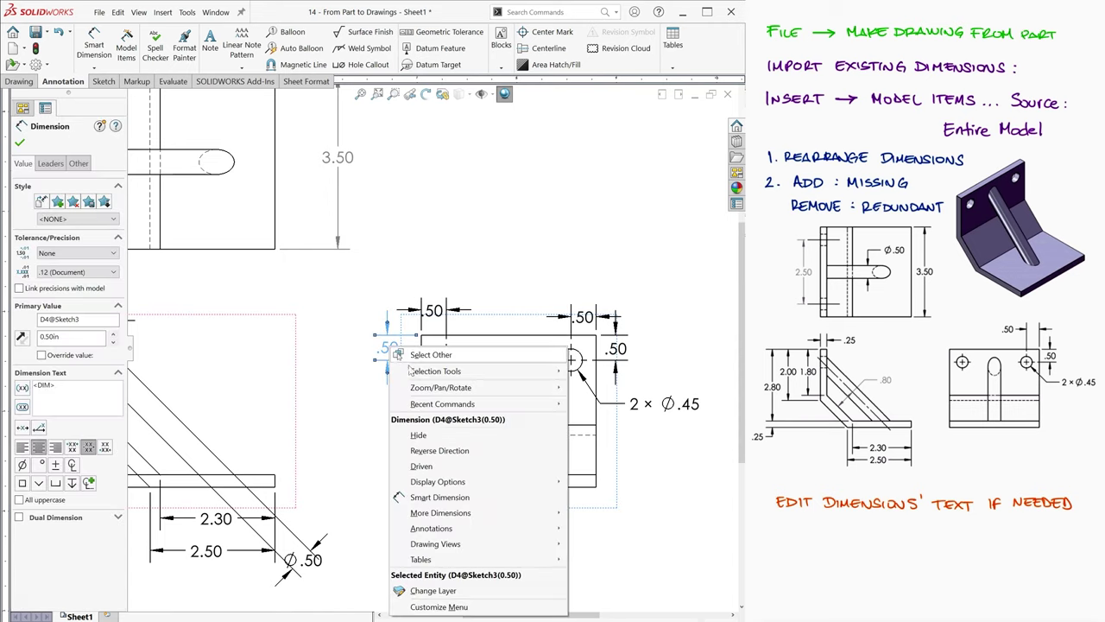
{"action": "left_click", "coordinate": [421, 435]}
{"action": "right_click", "coordinate": [430, 308]}
{"action": "left_click", "coordinate": [460, 397]}
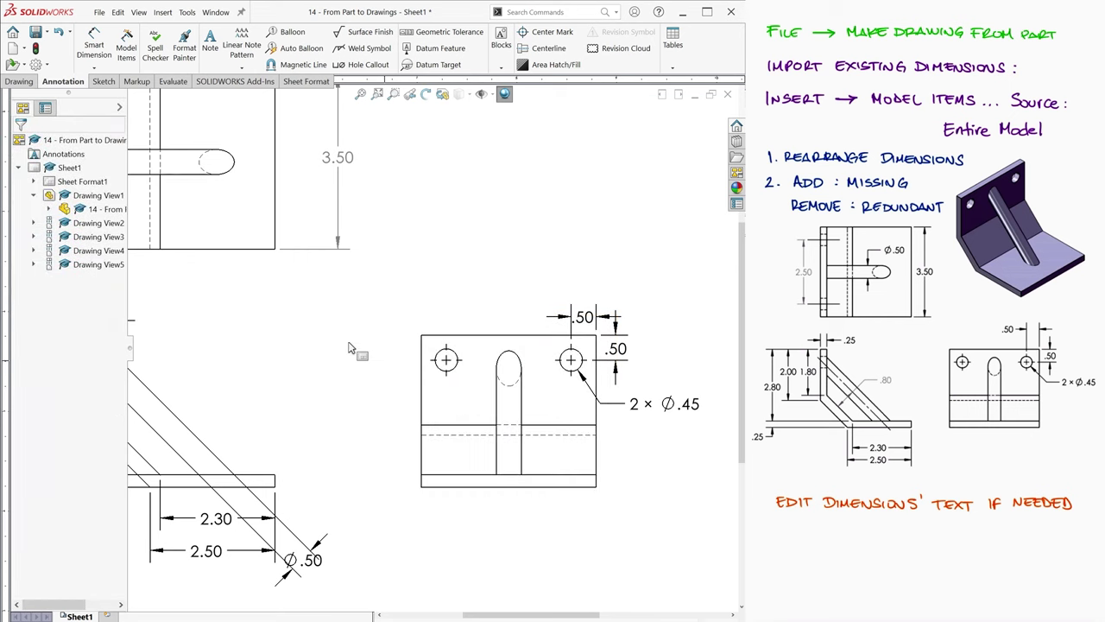
- Move the overall 3.50 dimension closer to the top view's outline
{"action": "key", "text": "f"}
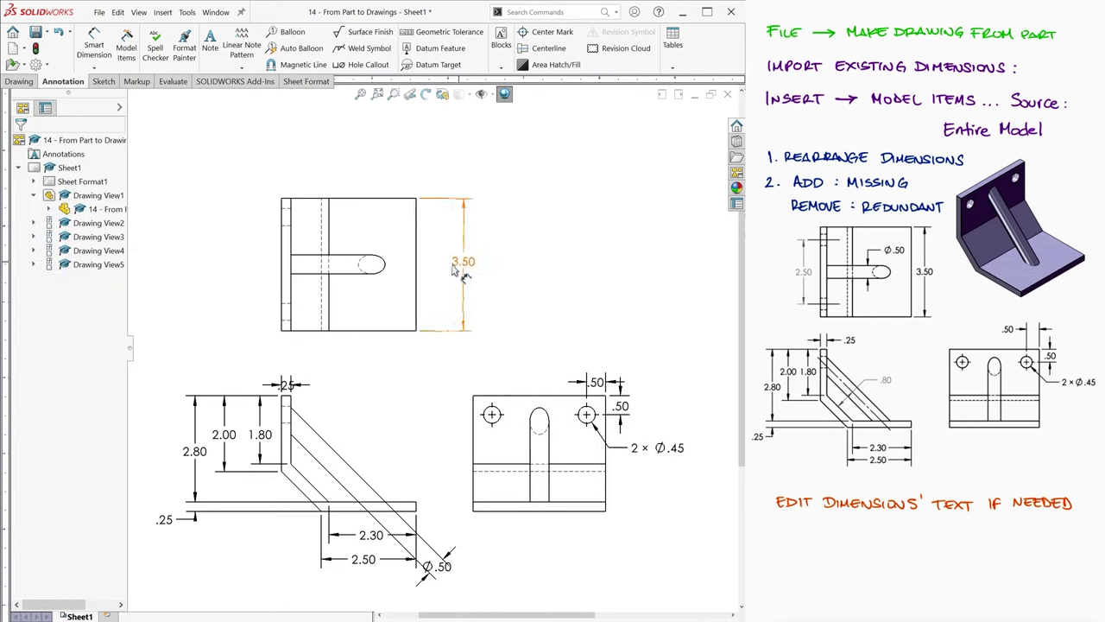
{"action": "left_click_drag", "start_coordinate": [453, 269], "coordinate": [424, 271]}
{"action": "scroll", "coordinate": [346, 343], "scroll_direction": "down", "scroll_amount": 1}
{"action": "left_click", "coordinate": [399, 370]}
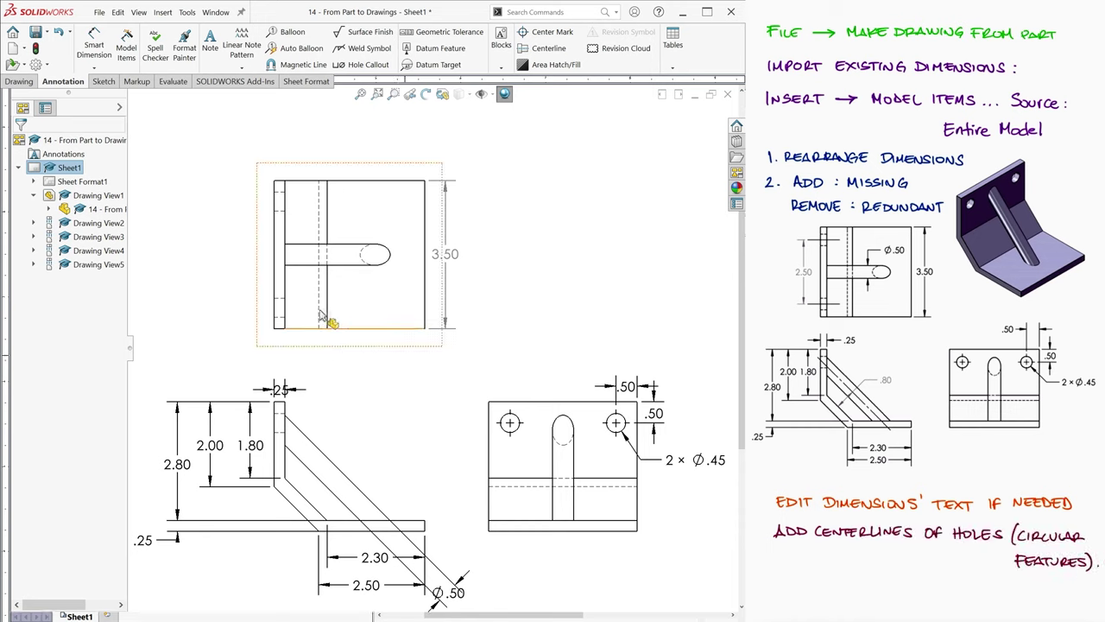
- Add centerlines to both holes in the top view and to the inclined strut in the front view
{"action": "right_click", "coordinate": [218, 216]}
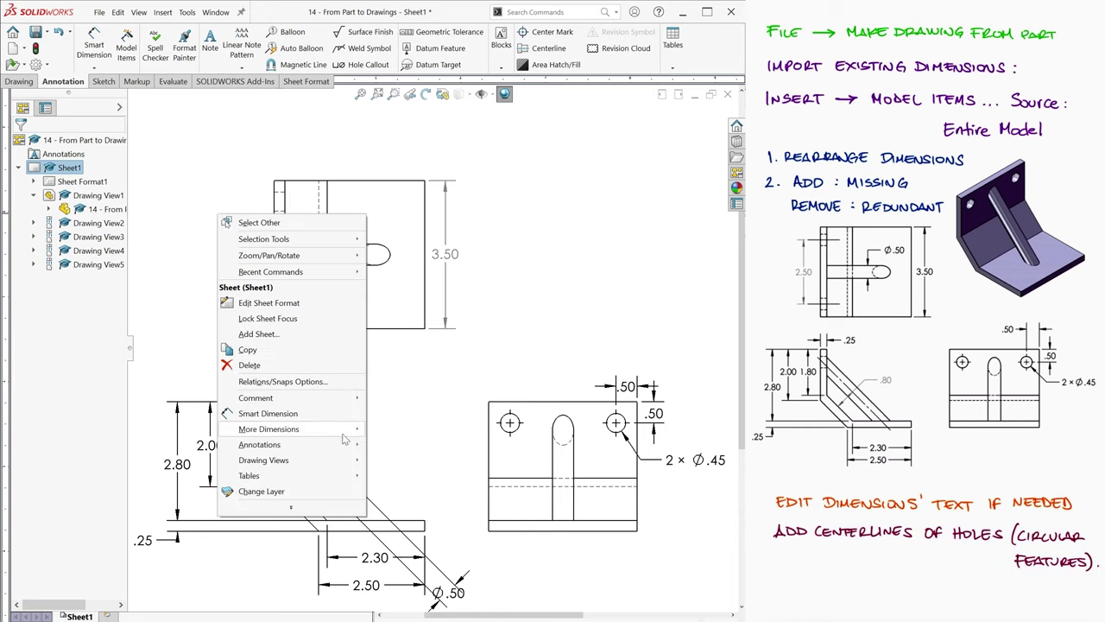
{"action": "mouse_move", "coordinate": [342, 446]}
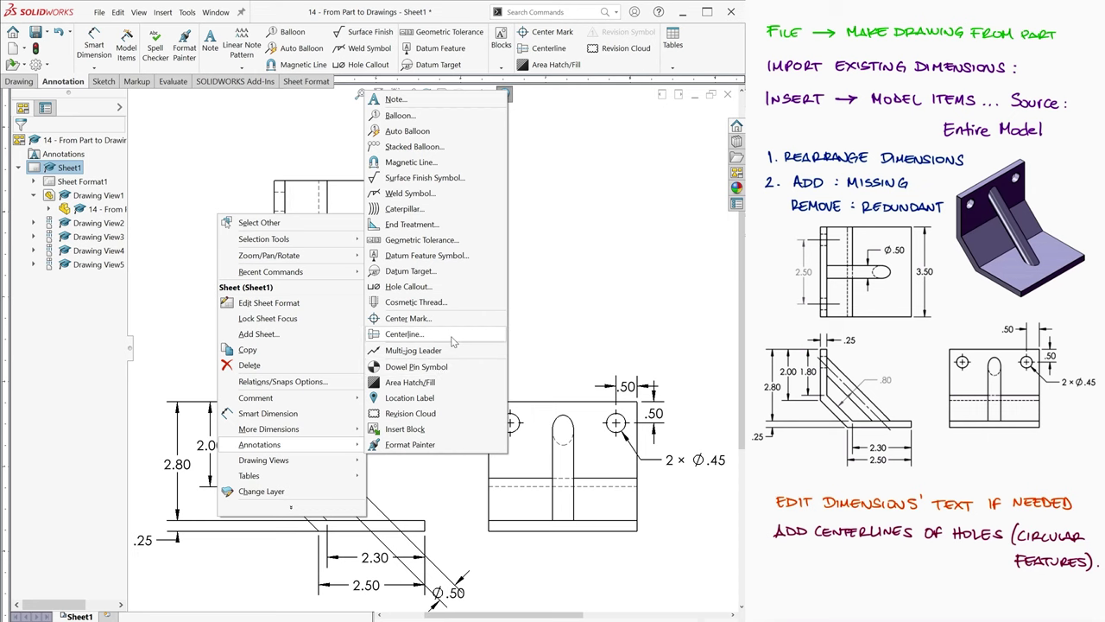
{"action": "left_click", "coordinate": [404, 334]}
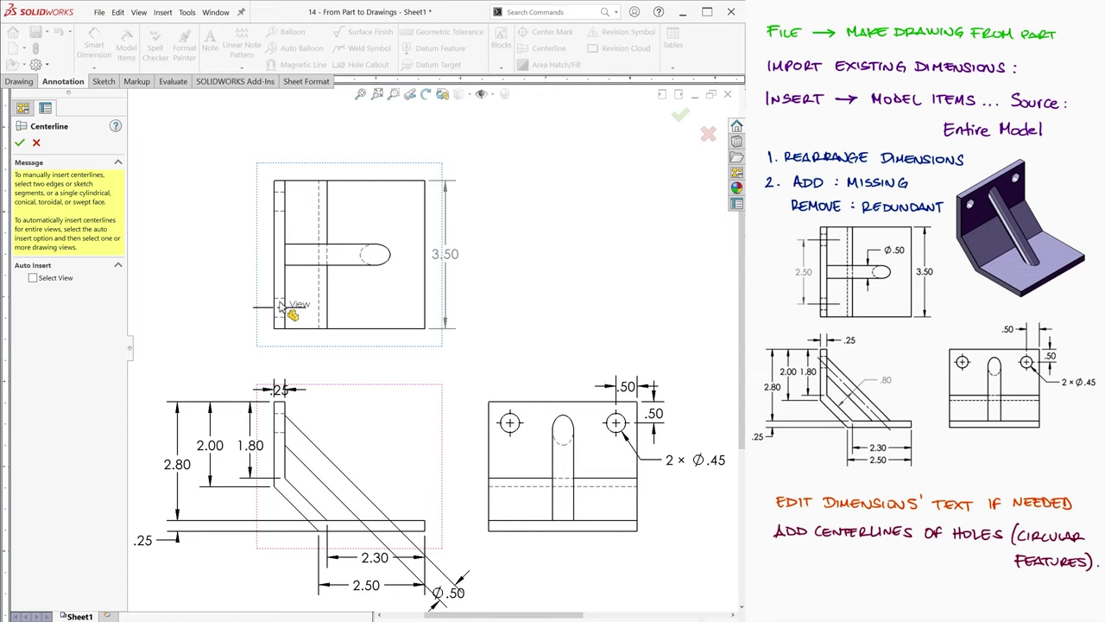
{"action": "left_click", "coordinate": [280, 211]}
{"action": "left_click", "coordinate": [279, 193]}
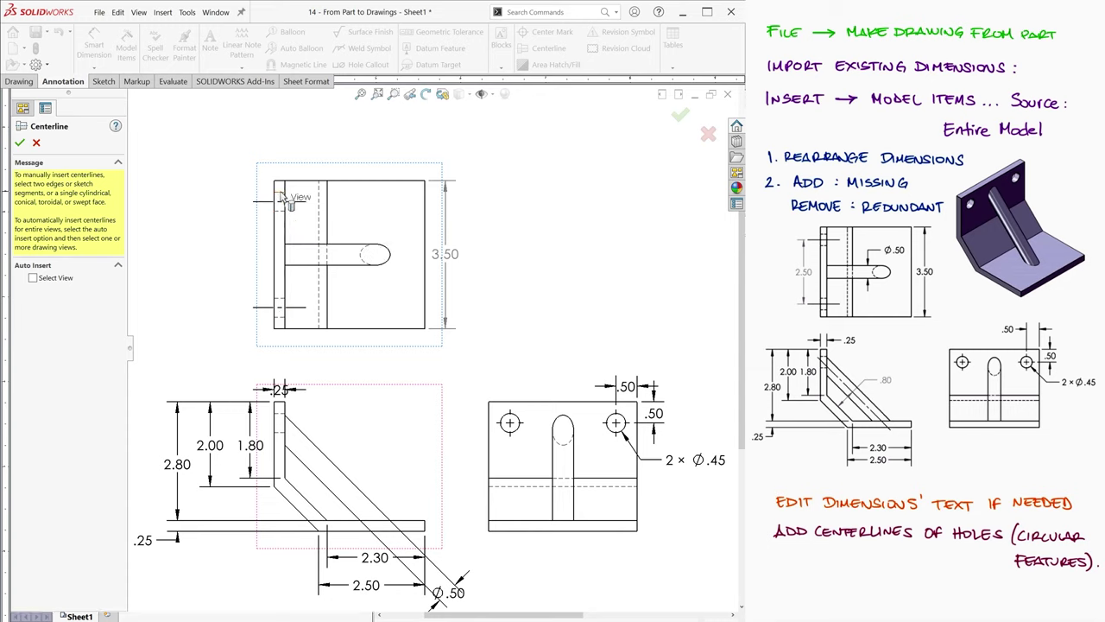
{"action": "left_click", "coordinate": [321, 482]}
{"action": "left_click", "coordinate": [341, 470]}
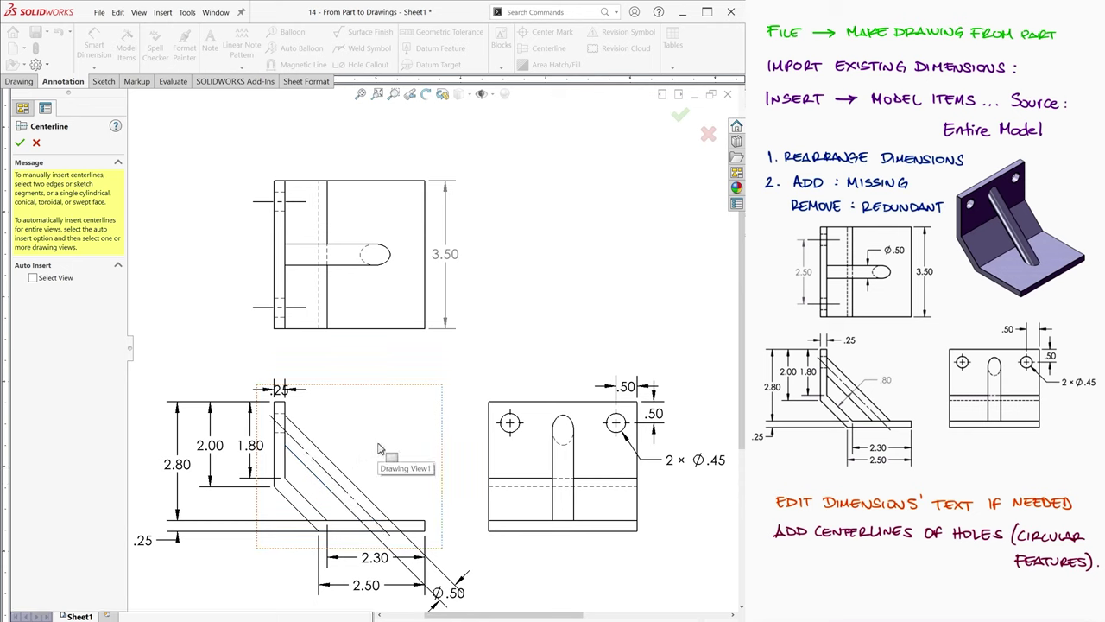
{"action": "key", "text": "Escape"}
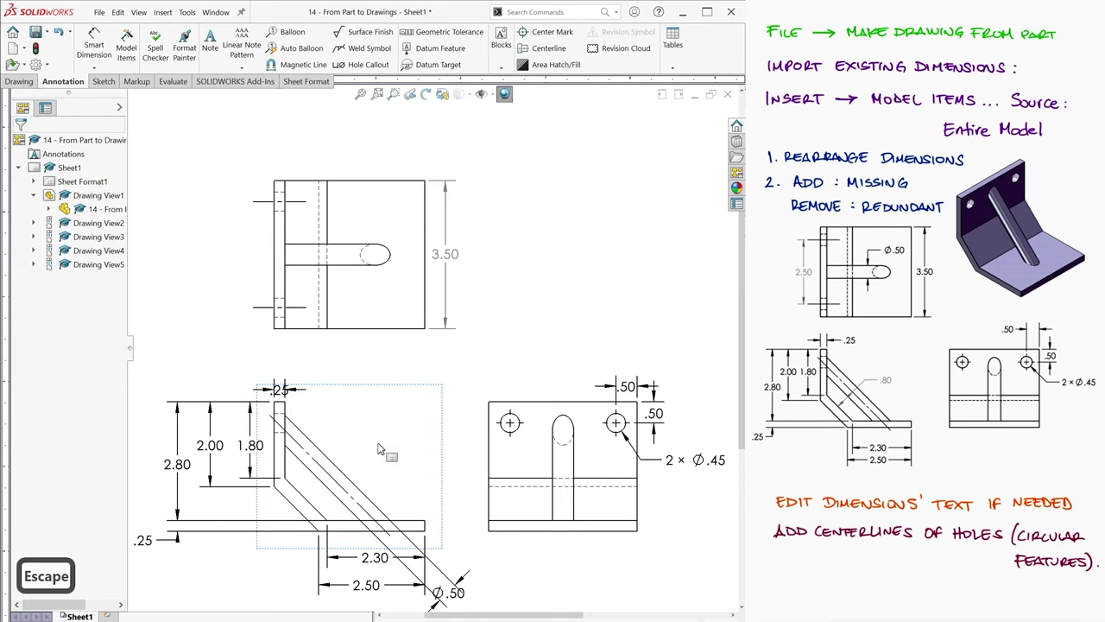
- Dimension the spacing between the two hole centerlines in the top view, placing it outside the upright plate
{"action": "left_click", "coordinate": [94, 43]}
{"action": "left_click", "coordinate": [265, 307]}
{"action": "left_click", "coordinate": [266, 202]}
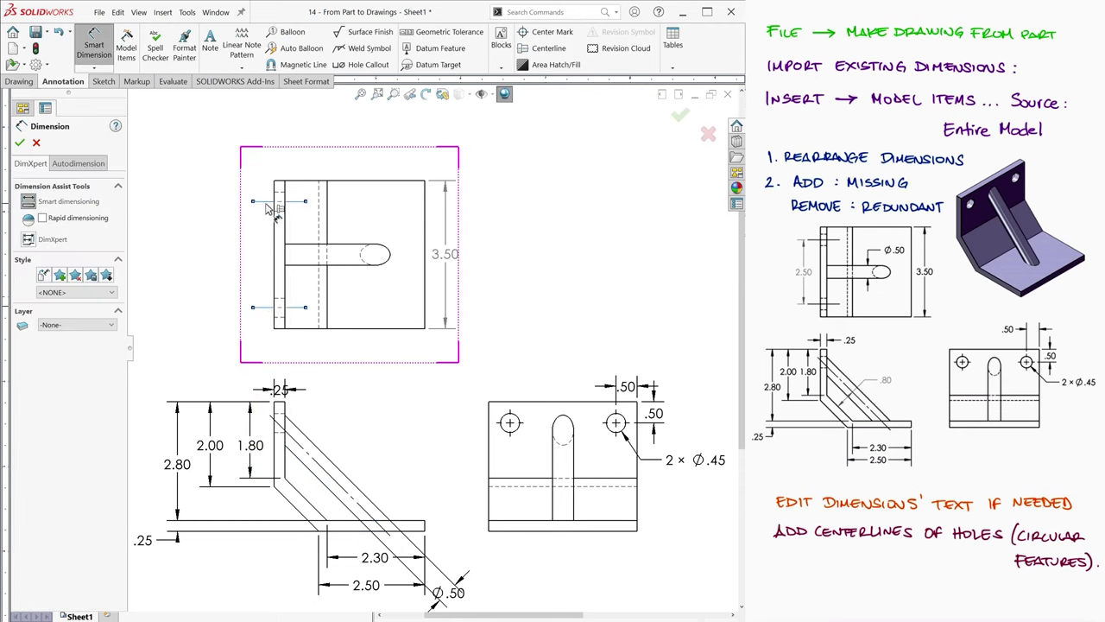
{"action": "left_click", "coordinate": [270, 207]}
{"action": "left_click", "coordinate": [252, 254]}
{"action": "key", "text": "Escape"}
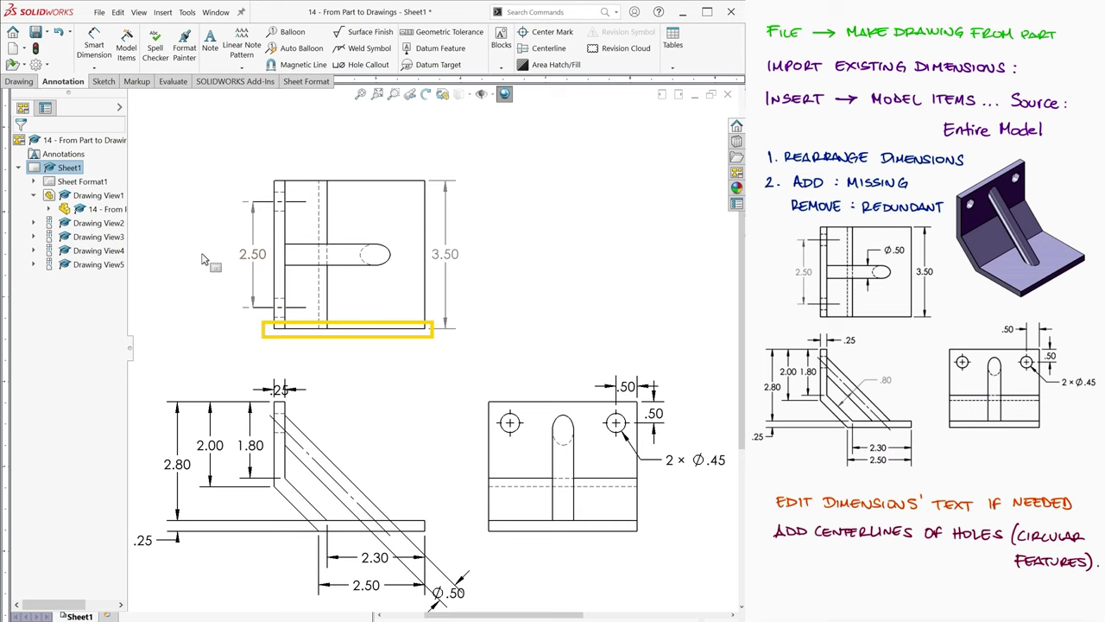
- Dimension the bracket's overall length in the front view, placing it below the 2.50 dimension
{"action": "scroll", "coordinate": [279, 350], "scroll_direction": "up", "scroll_amount": 1}
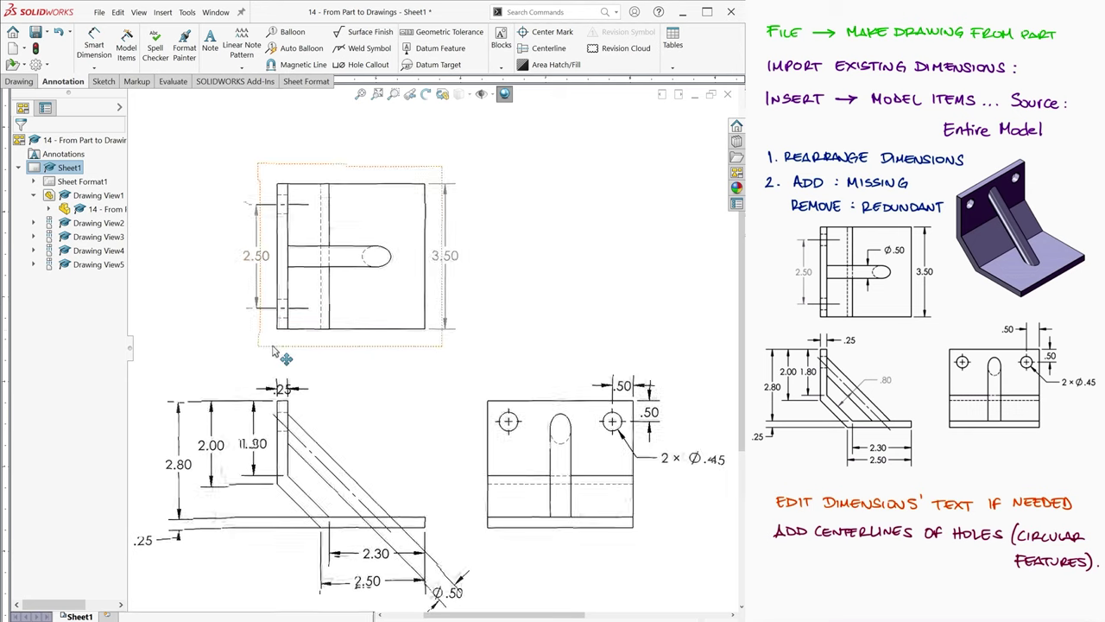
{"action": "left_click", "coordinate": [94, 45]}
{"action": "left_click", "coordinate": [305, 421]}
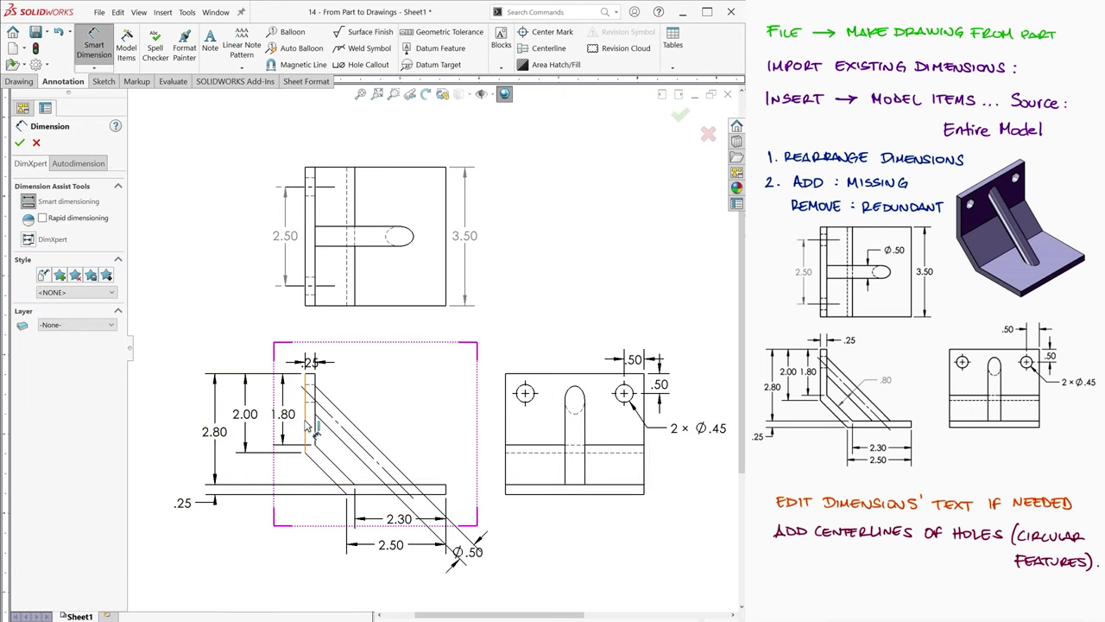
{"action": "left_click", "coordinate": [445, 490]}
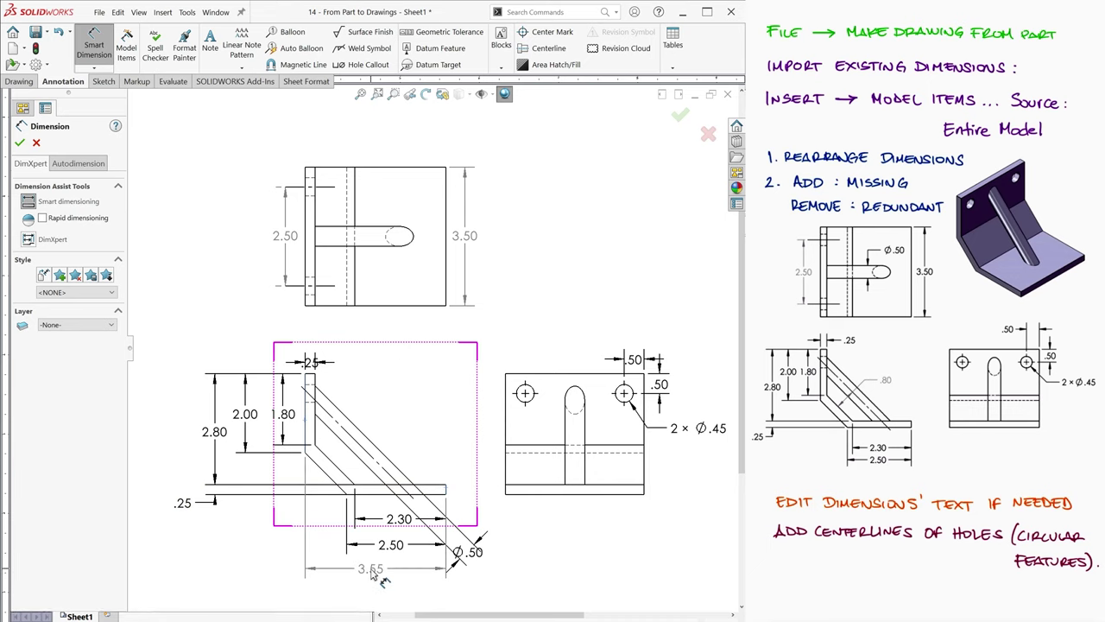
{"action": "left_click", "coordinate": [364, 577]}
{"action": "key", "text": "Escape"}
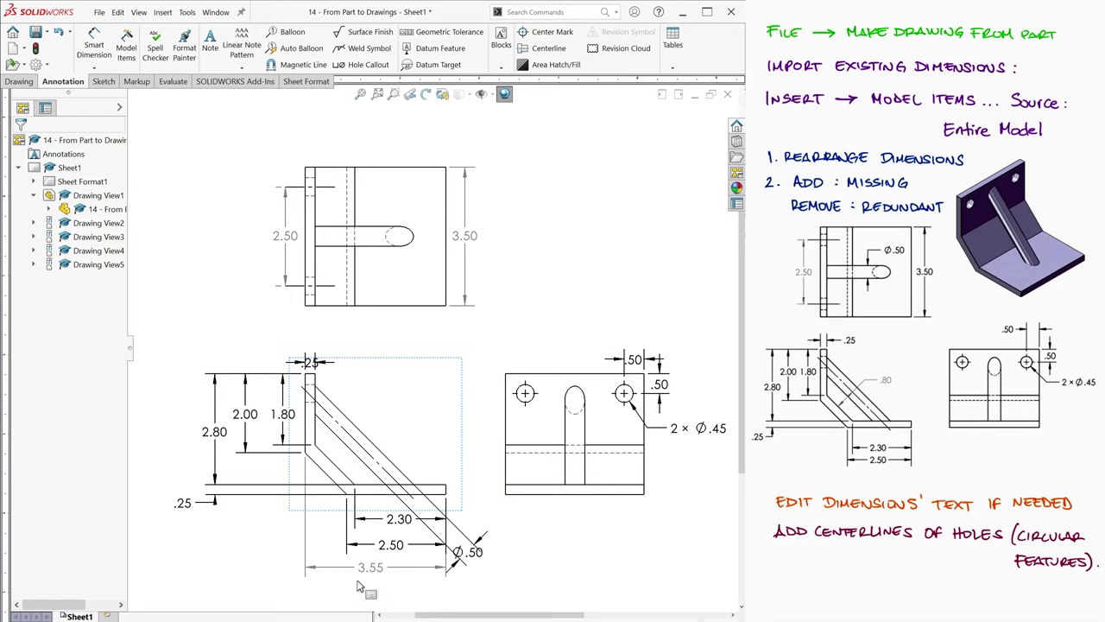
- Transfer the overall length dimension and the strut's diameter dimension from the front view to the top view
{"action": "left_click_drag", "start_coordinate": [370, 569], "coordinate": [379, 315], "text": "shift"}
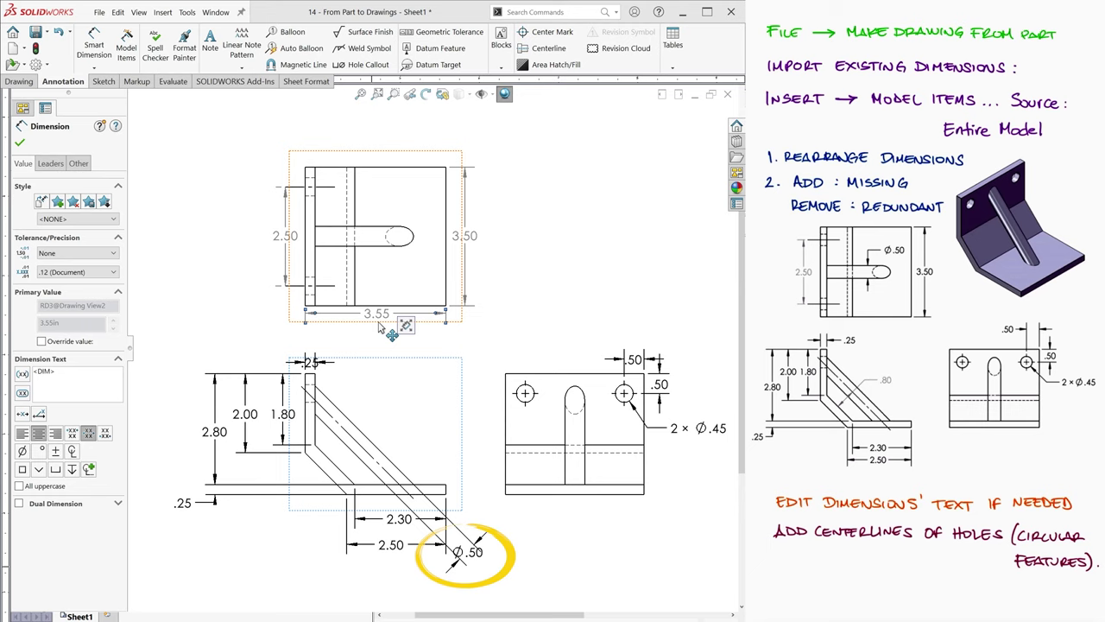
{"action": "left_click", "coordinate": [477, 557]}
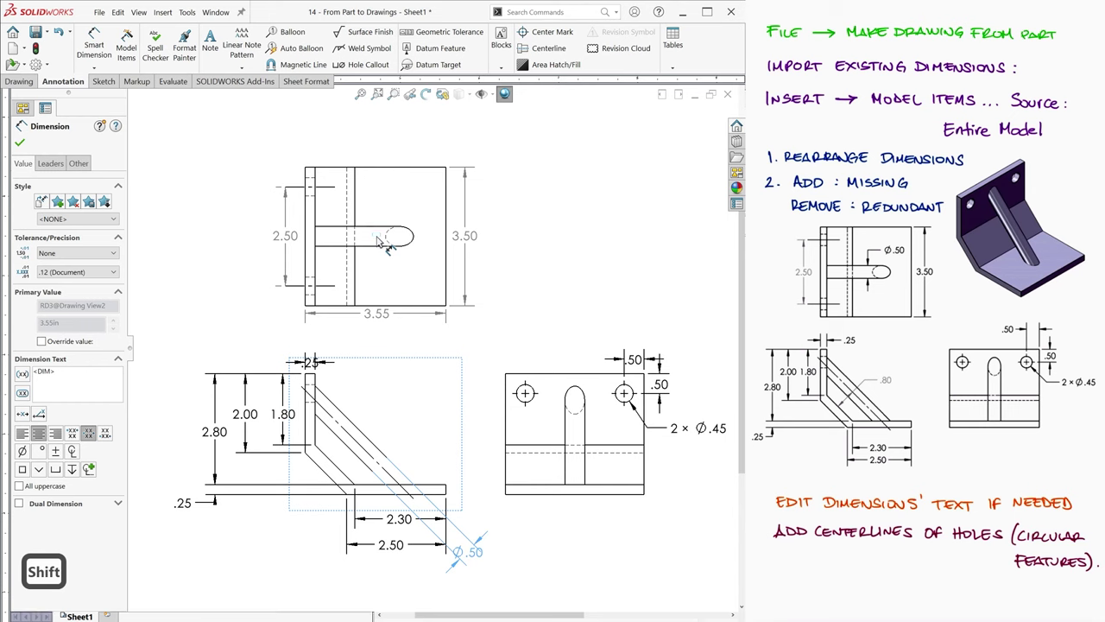
{"action": "mouse_move", "coordinate": [380, 243]}
{"action": "left_mouse_down", "text": "shift"}
{"action": "mouse_move", "coordinate": [388, 217]}
{"action": "mouse_move", "coordinate": [424, 204]}
{"action": "left_mouse_up", "text": "shift"}
- Reposition the two .25 thickness dimensions, the top view's length and hole-spacing dimensions, and the side view's horizontal .50 for legibility
{"action": "left_click_drag", "start_coordinate": [311, 364], "coordinate": [351, 363]}
{"action": "scroll", "coordinate": [202, 513], "scroll_direction": "down", "scroll_amount": 1}
{"action": "mouse_move", "coordinate": [194, 491]}
{"action": "left_mouse_down"}
{"action": "mouse_move", "coordinate": [196, 503]}
{"action": "mouse_move", "coordinate": [217, 504]}
{"action": "left_mouse_up"}
{"action": "left_click", "coordinate": [259, 306]}
{"action": "left_click_drag", "start_coordinate": [406, 279], "coordinate": [400, 287]}
{"action": "left_click_drag", "start_coordinate": [304, 191], "coordinate": [292, 192]}
{"action": "left_click_drag", "start_coordinate": [694, 329], "coordinate": [648, 316]}
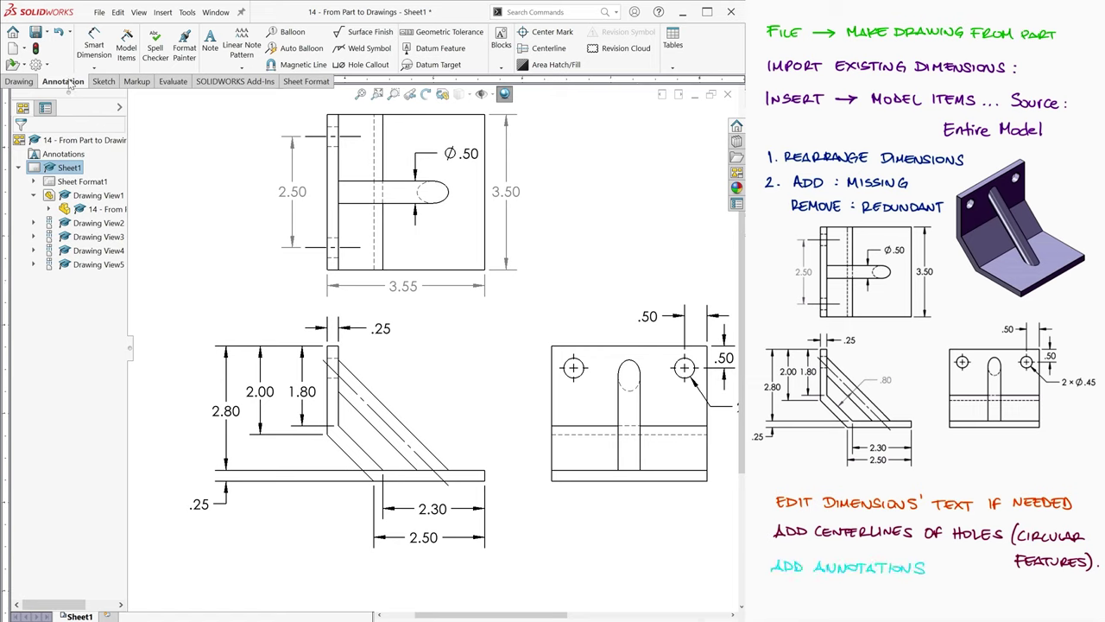
- Add a leader note reading "all diagonal lines are parallel" attached to the strut's upper edge in the front view
{"action": "left_click", "coordinate": [210, 40]}
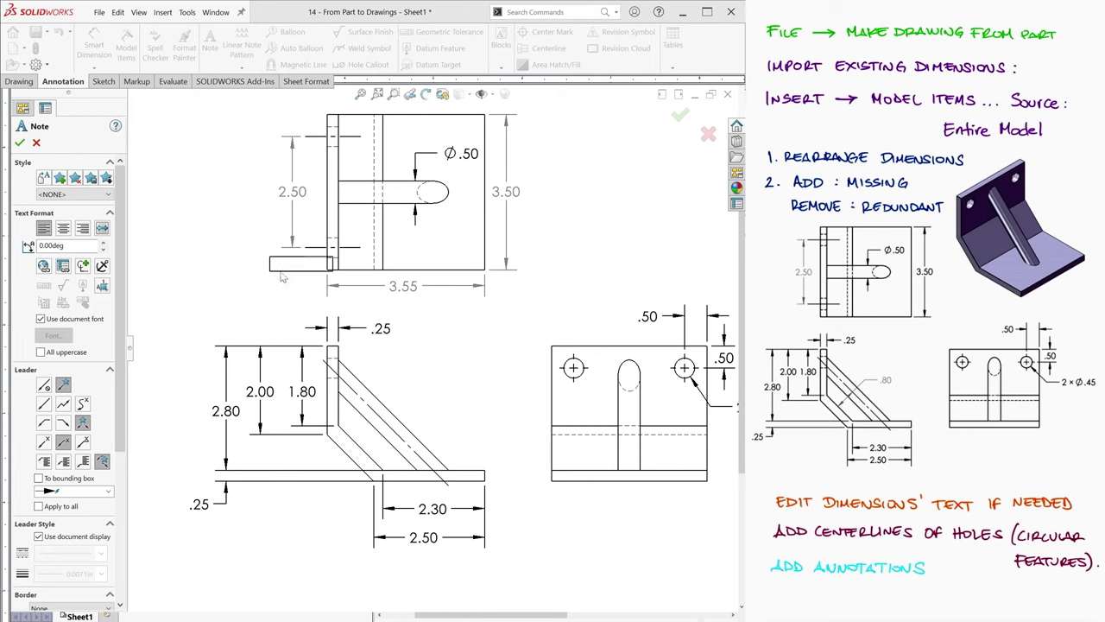
{"action": "left_click", "coordinate": [384, 406]}
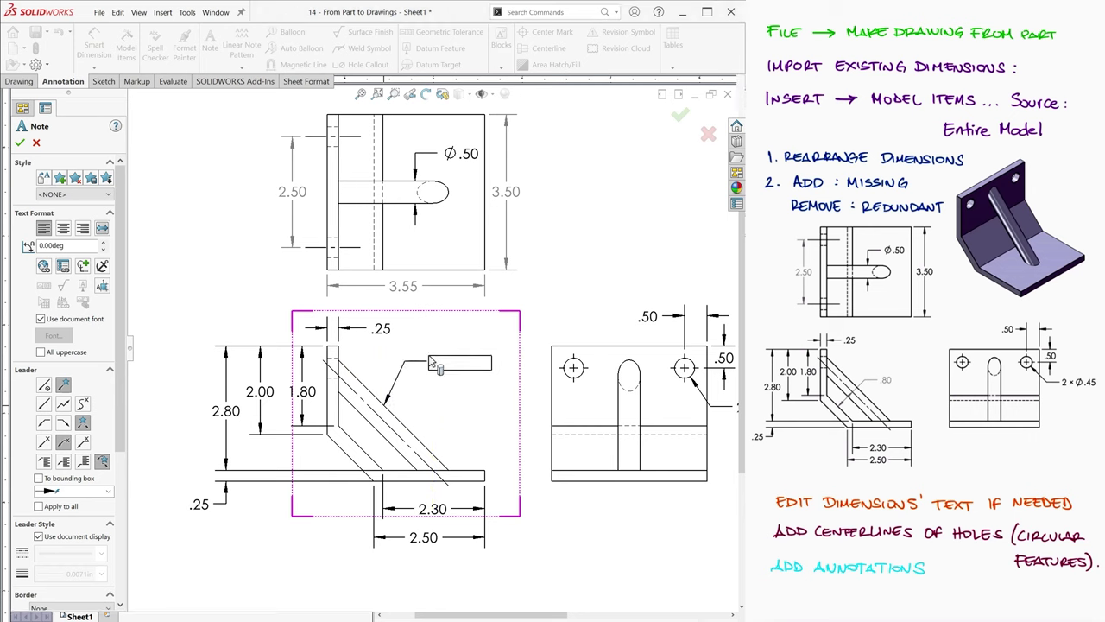
{"action": "left_click", "coordinate": [429, 354]}
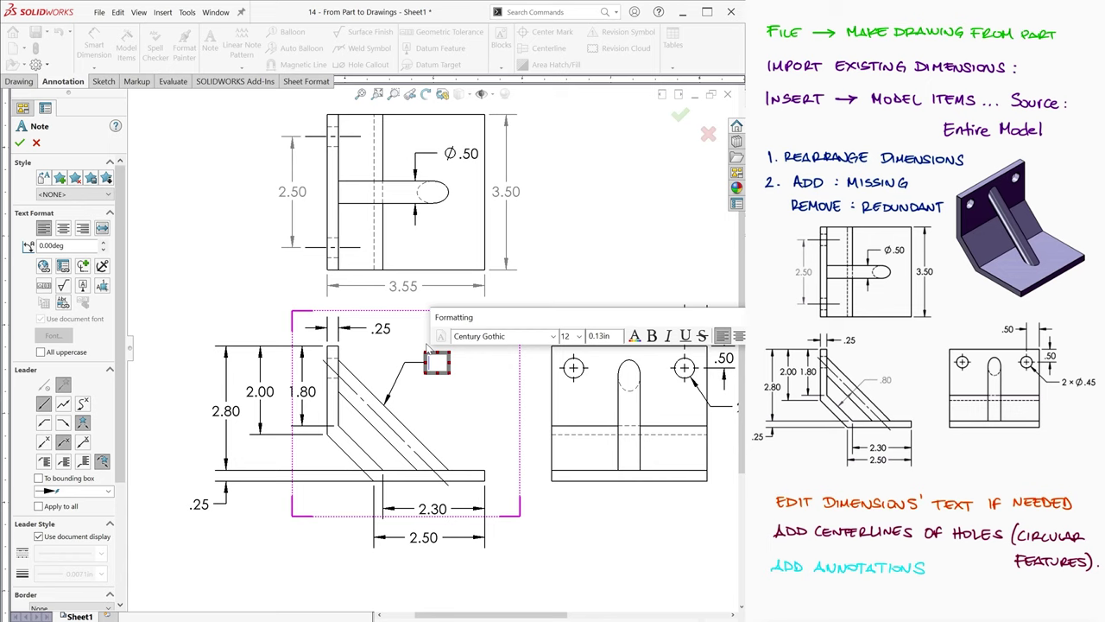
{"action": "type", "text": "all diagonal lines are parallel"}
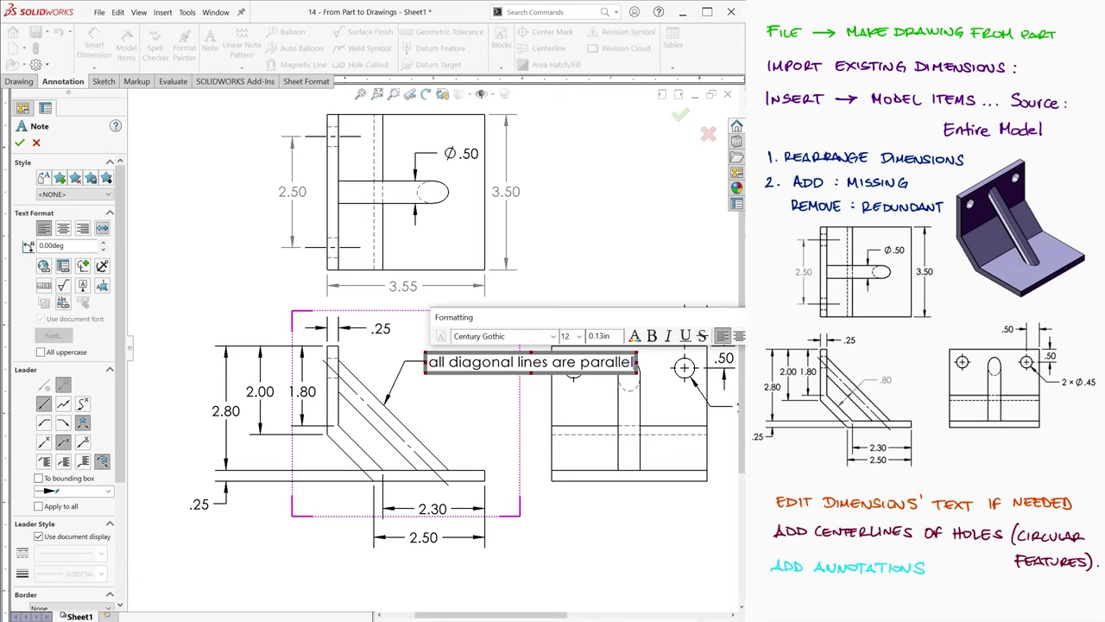
- Set the note's font size to 9 and move the note up, clear of the side view
{"action": "key", "text": "ctrl+a"}
{"action": "left_click", "coordinate": [583, 340]}
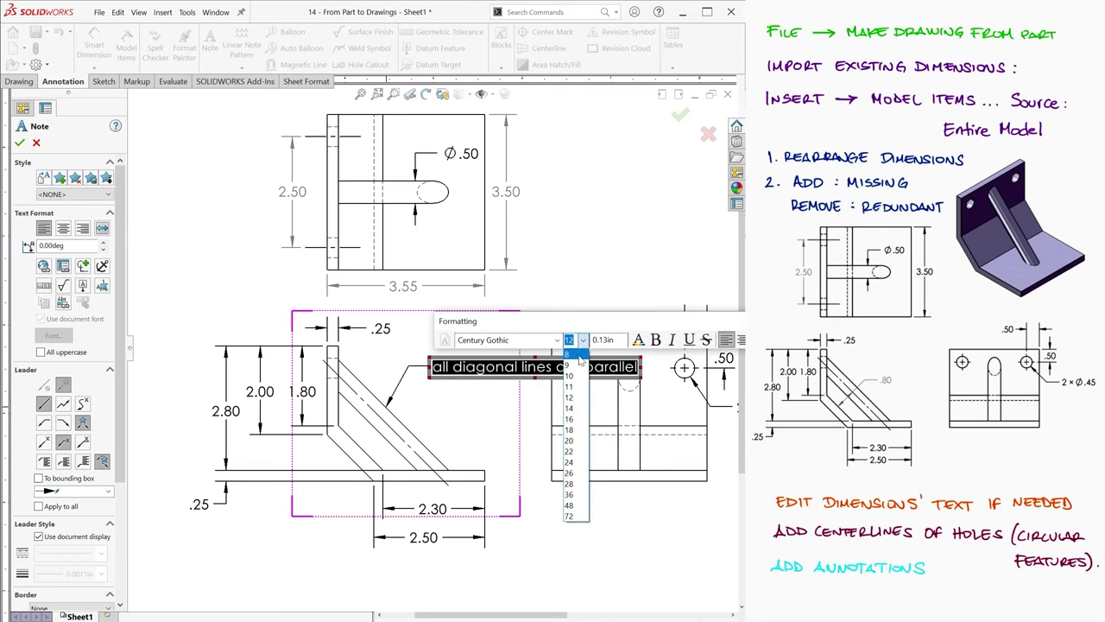
{"action": "left_click", "coordinate": [573, 365]}
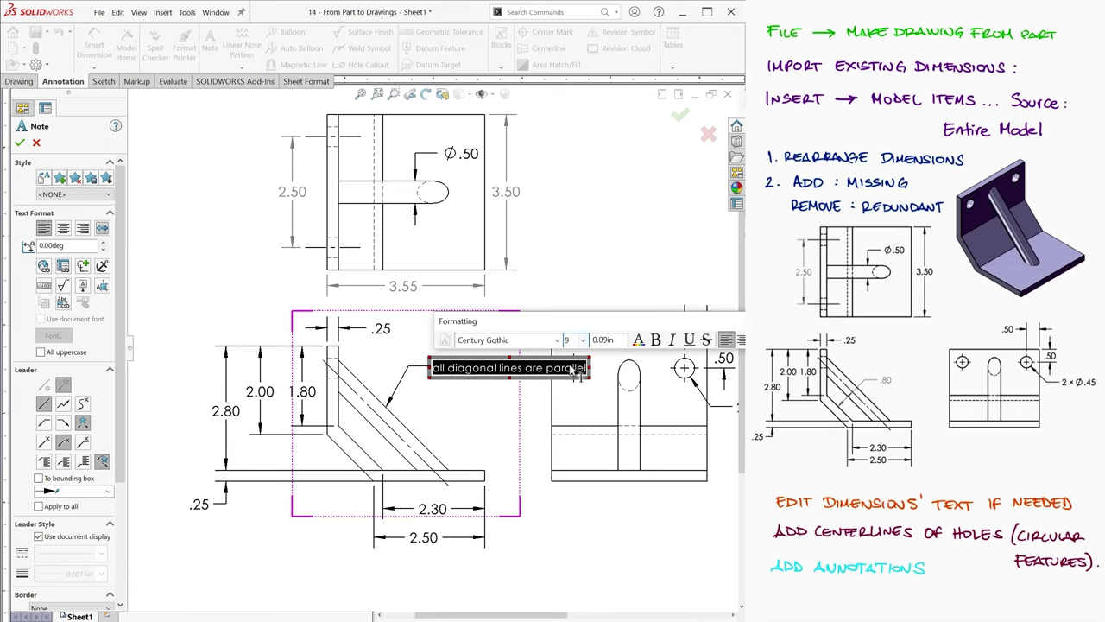
{"action": "left_click", "coordinate": [521, 397]}
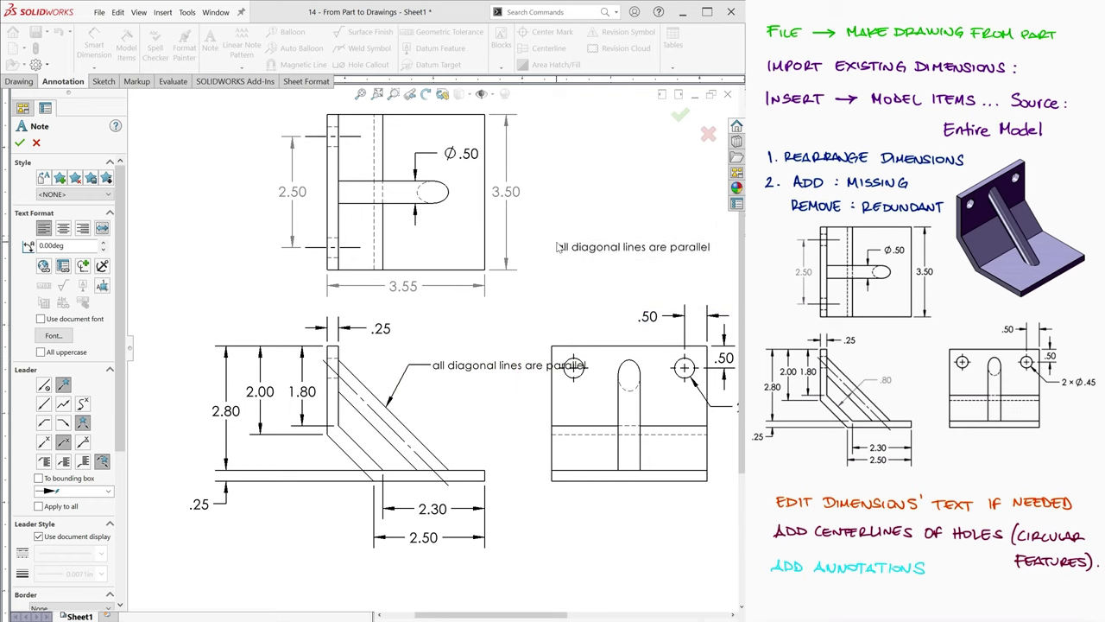
{"action": "key", "text": "Escape"}
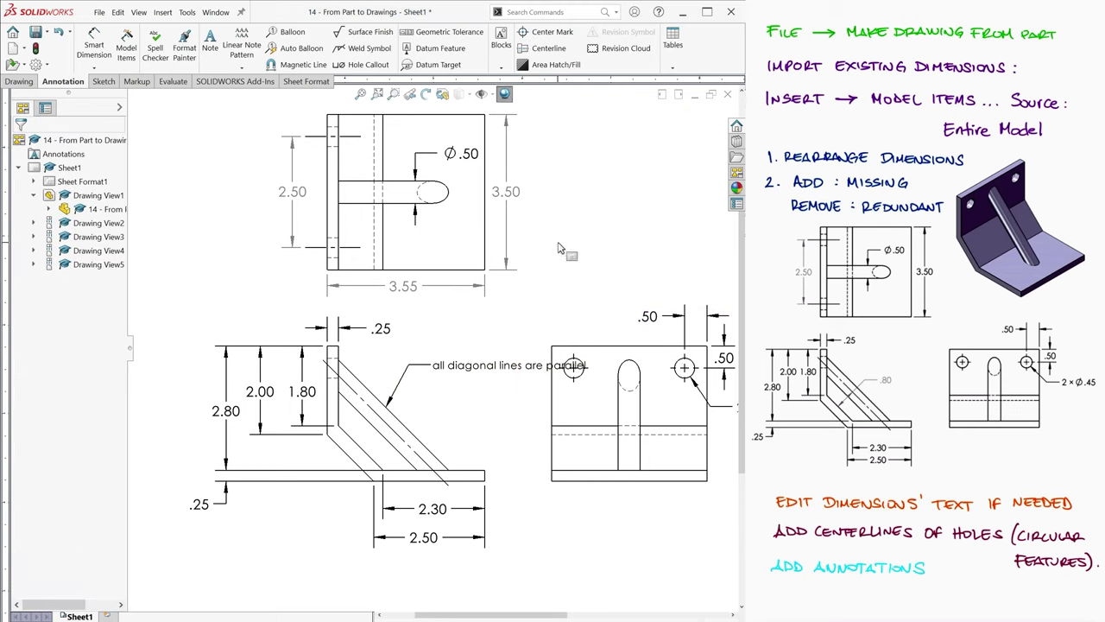
{"action": "left_click_drag", "start_coordinate": [509, 366], "coordinate": [526, 324]}
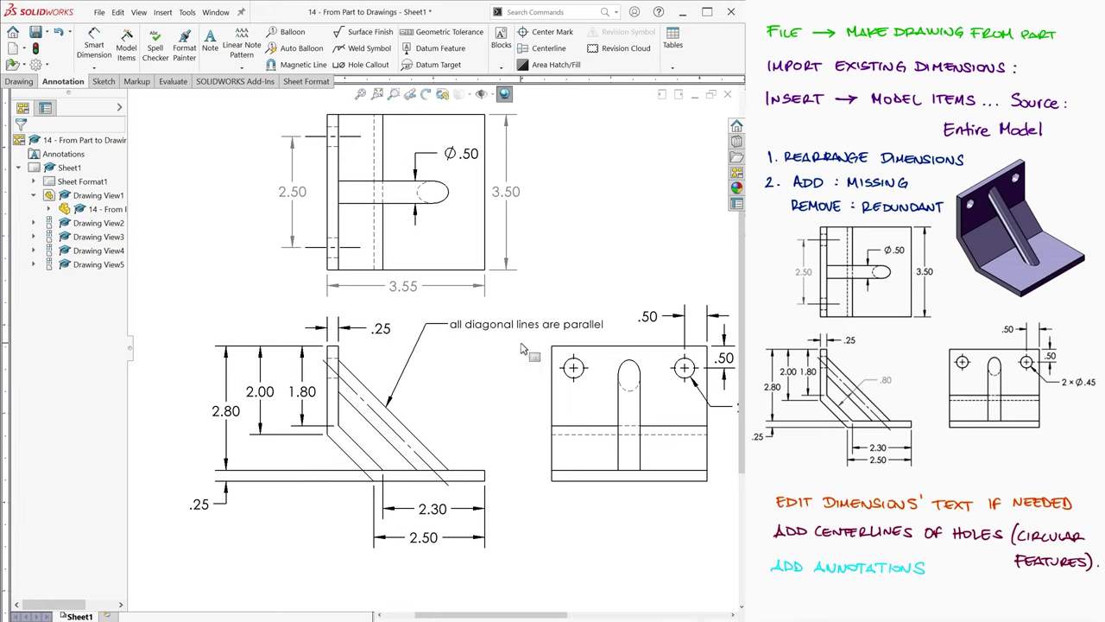
- Remove the words "all diagonal" from the start of the leader note
{"action": "double_click", "coordinate": [523, 327]}
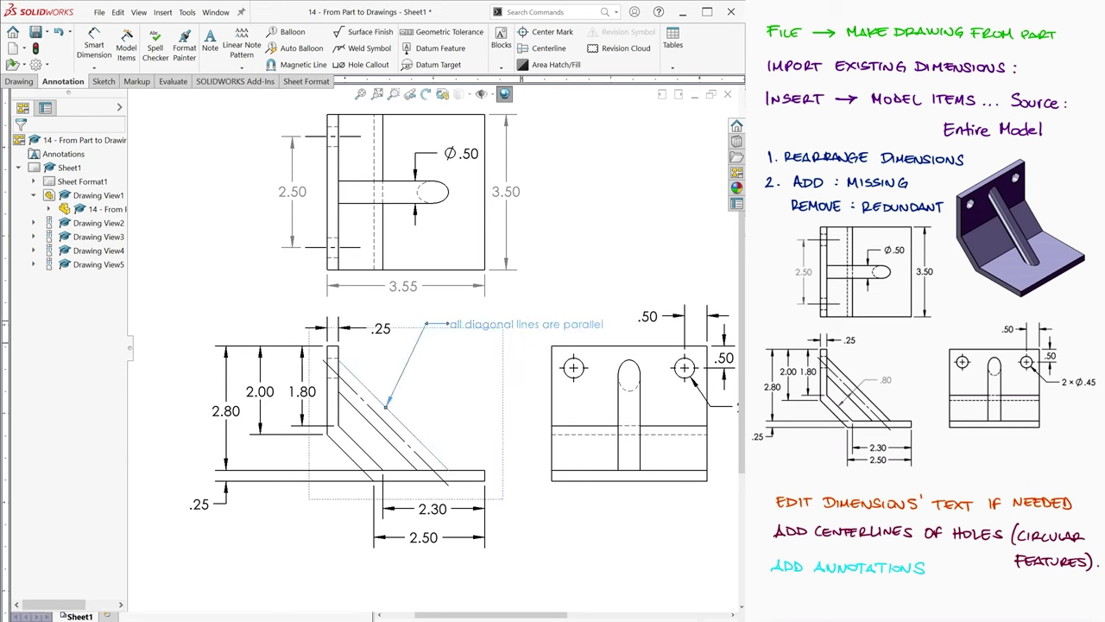
{"action": "left_click_drag", "start_coordinate": [524, 324], "coordinate": [447, 324]}
{"action": "key", "text": "Delete"}
{"action": "left_click", "coordinate": [448, 336]}
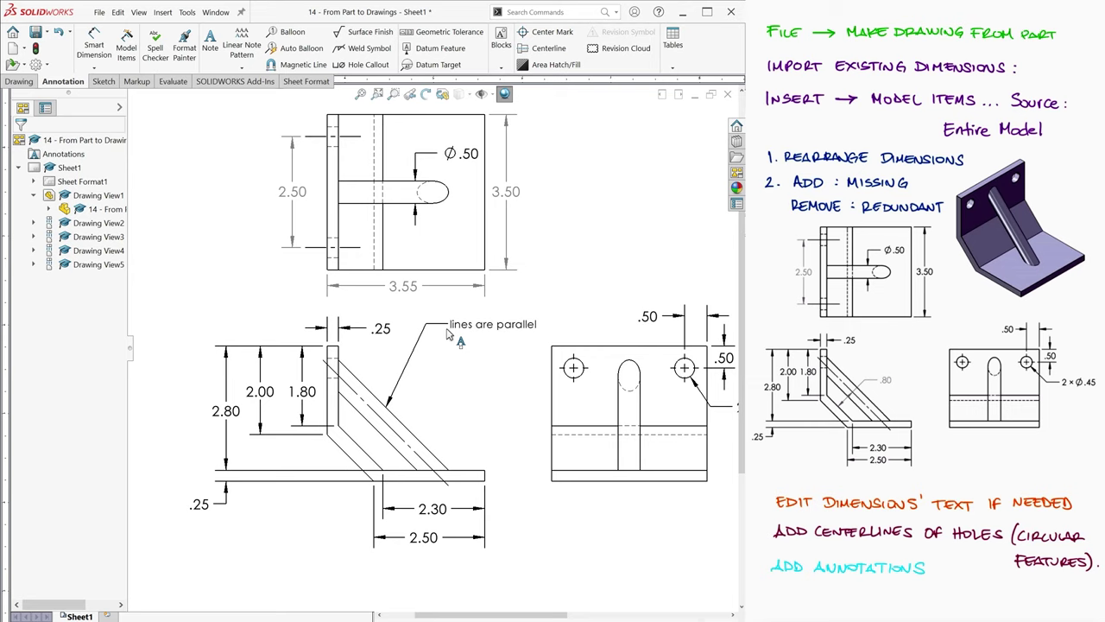
- Try to add a leader branch from the note to another diagonal line of the front view
{"action": "left_click", "coordinate": [408, 372]}
{"action": "right_click", "coordinate": [410, 370]}
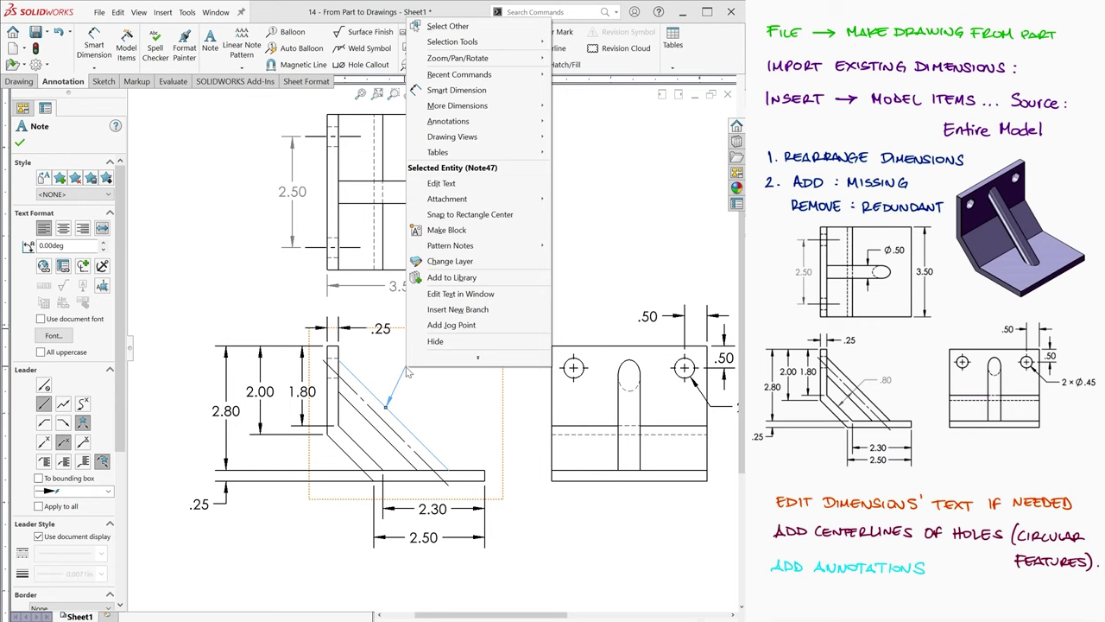
{"action": "left_click", "coordinate": [414, 368]}
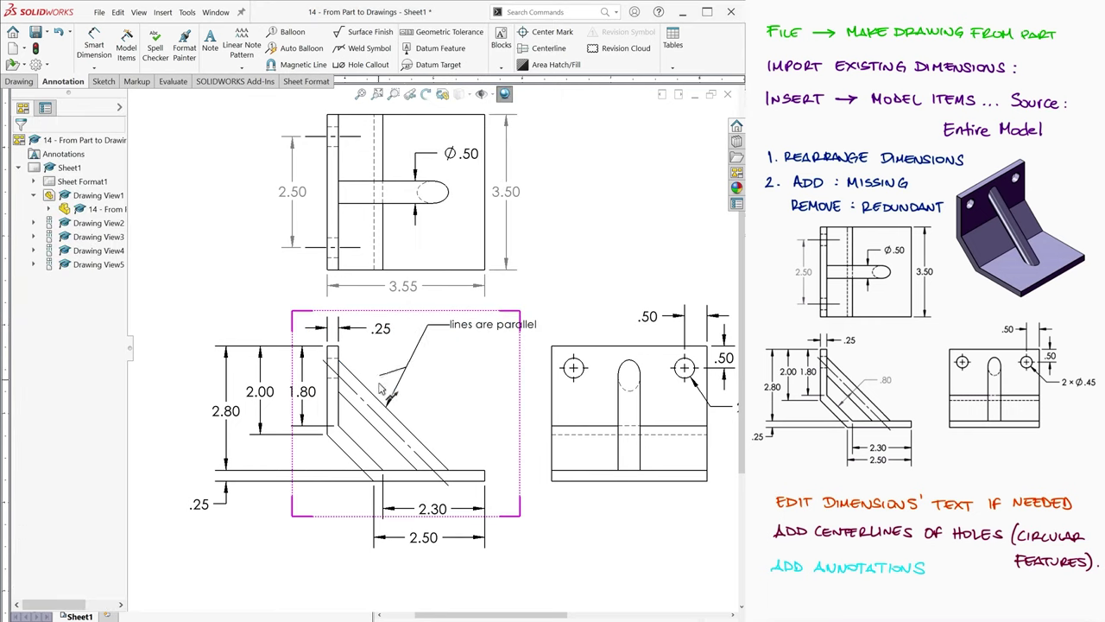
{"action": "key", "text": "Escape"}
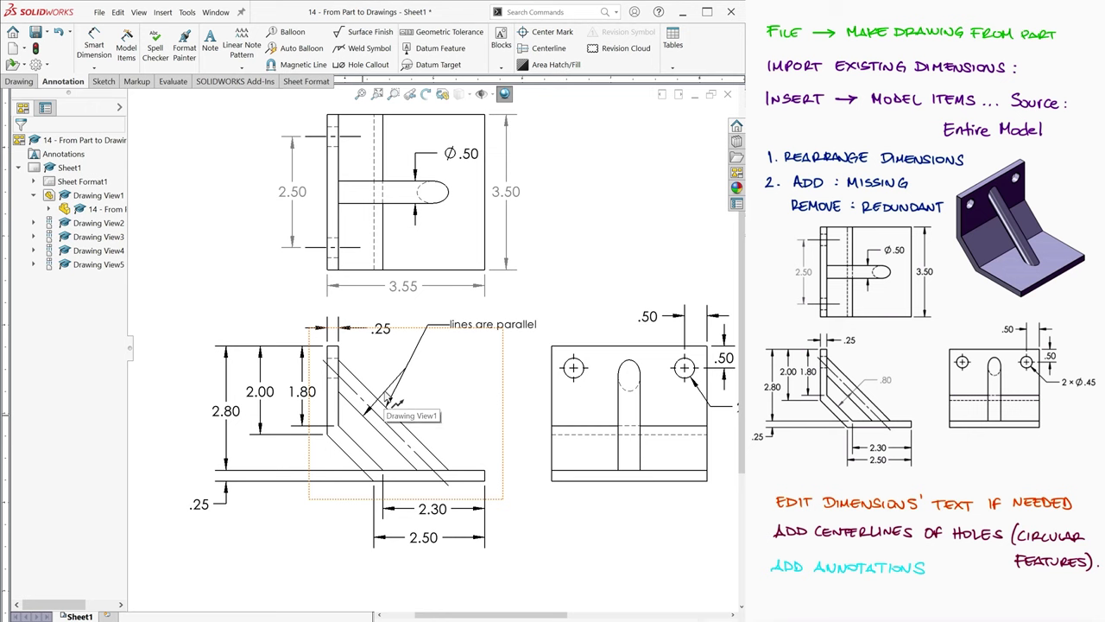
{"action": "right_click", "coordinate": [385, 392]}
{"action": "left_click", "coordinate": [425, 245]}
- Restore the leader note's full wording, "all diagonal lines are parallel"
{"action": "double_click", "coordinate": [484, 328]}
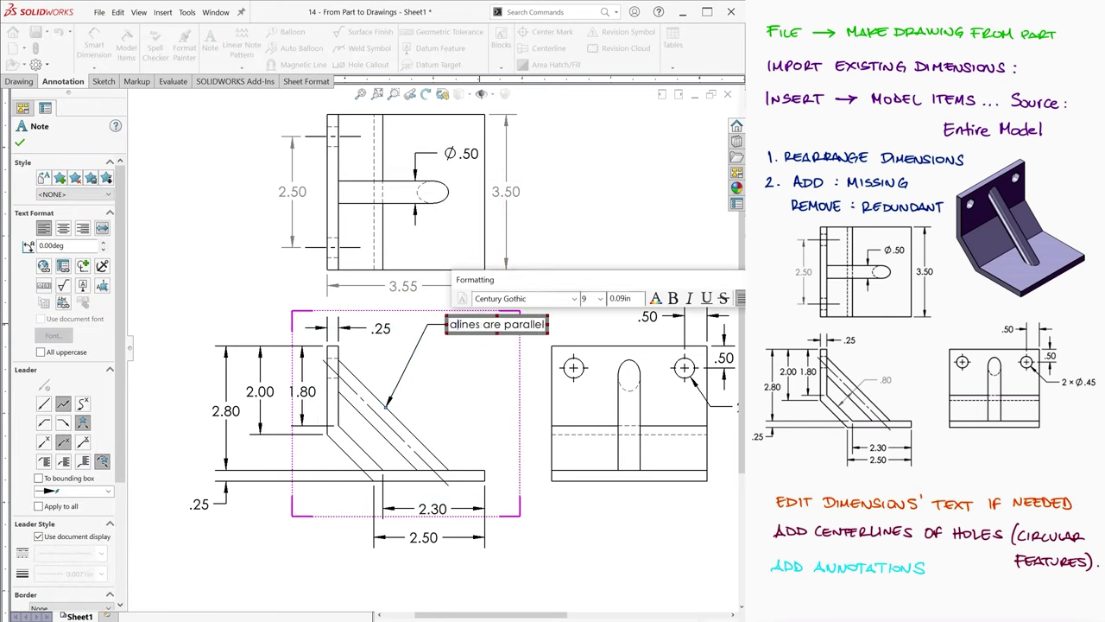
{"action": "type", "text": "all diagonal"}
{"action": "left_click", "coordinate": [622, 255]}
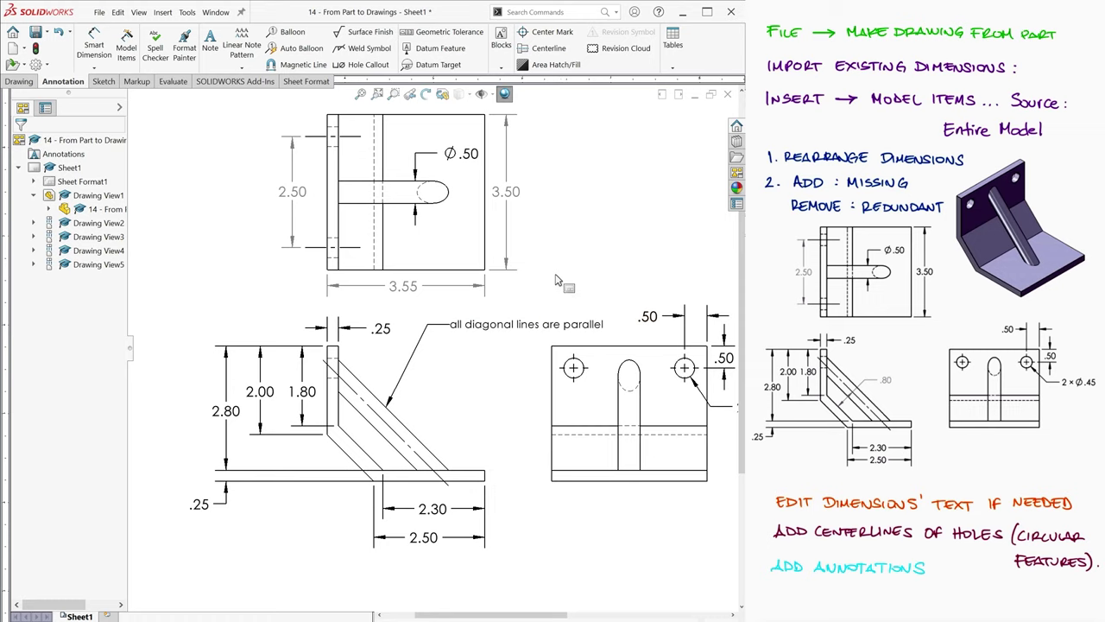
- Dimension the distance between the bracket's inner diagonal edge and the strut's centerline in the front view, placing it outside the strut
{"action": "left_click", "coordinate": [93, 45]}
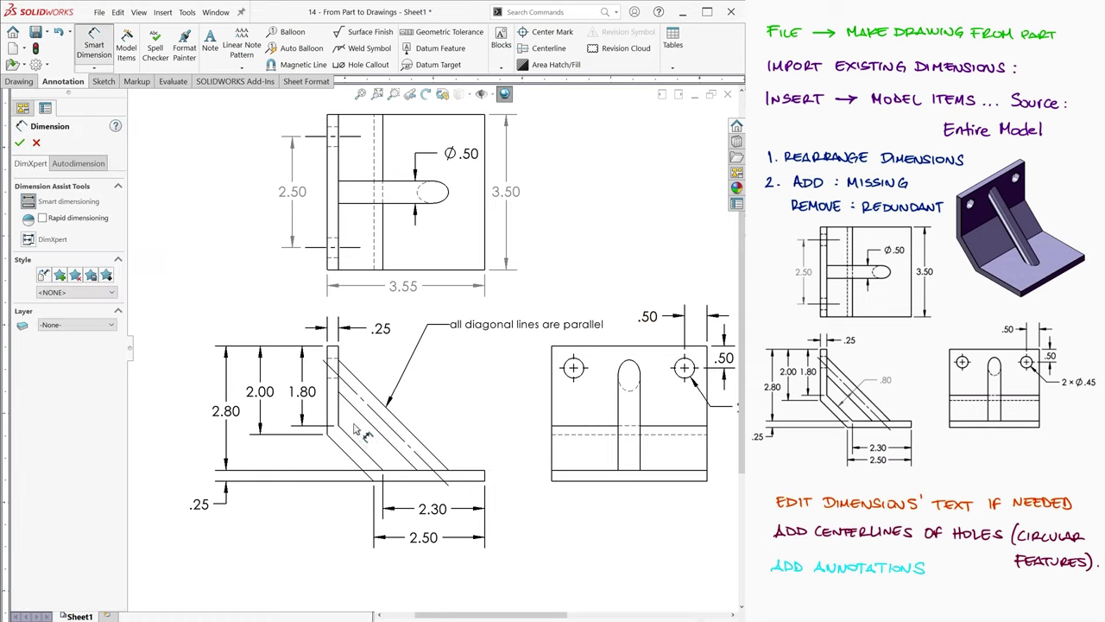
{"action": "left_click", "coordinate": [362, 448]}
{"action": "left_click", "coordinate": [388, 425]}
{"action": "left_click_drag", "start_coordinate": [443, 419], "coordinate": [443, 393]}
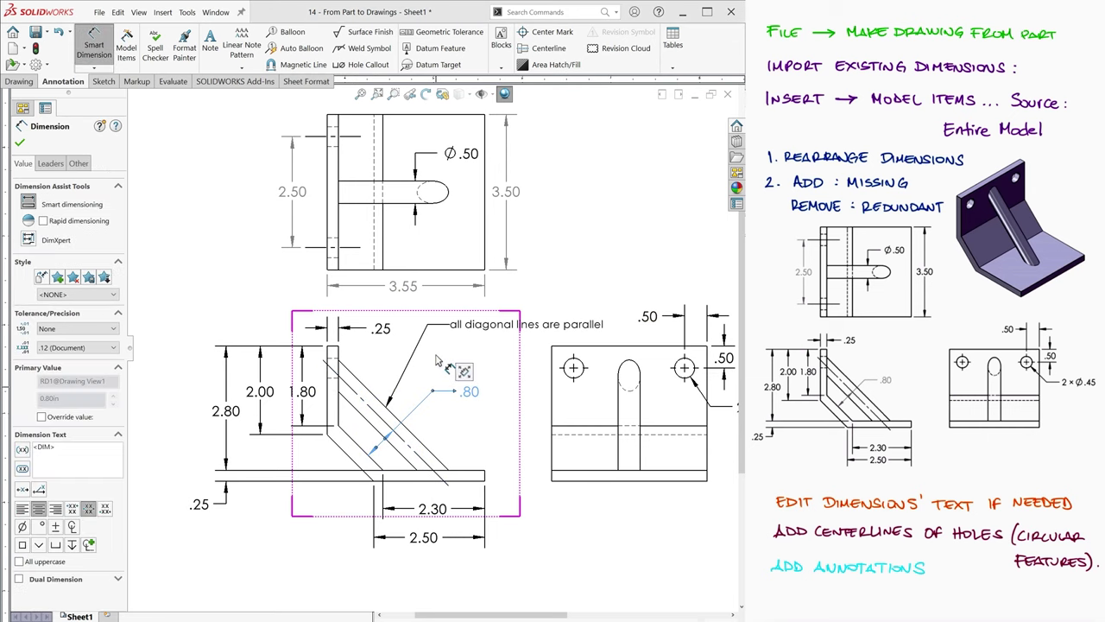
{"action": "key", "text": "Escape"}
{"action": "scroll", "coordinate": [436, 359], "scroll_direction": "up", "scroll_amount": 2}
{"action": "scroll", "coordinate": [469, 353], "scroll_direction": "down", "scroll_amount": 1}
{"action": "left_click", "coordinate": [562, 239]}
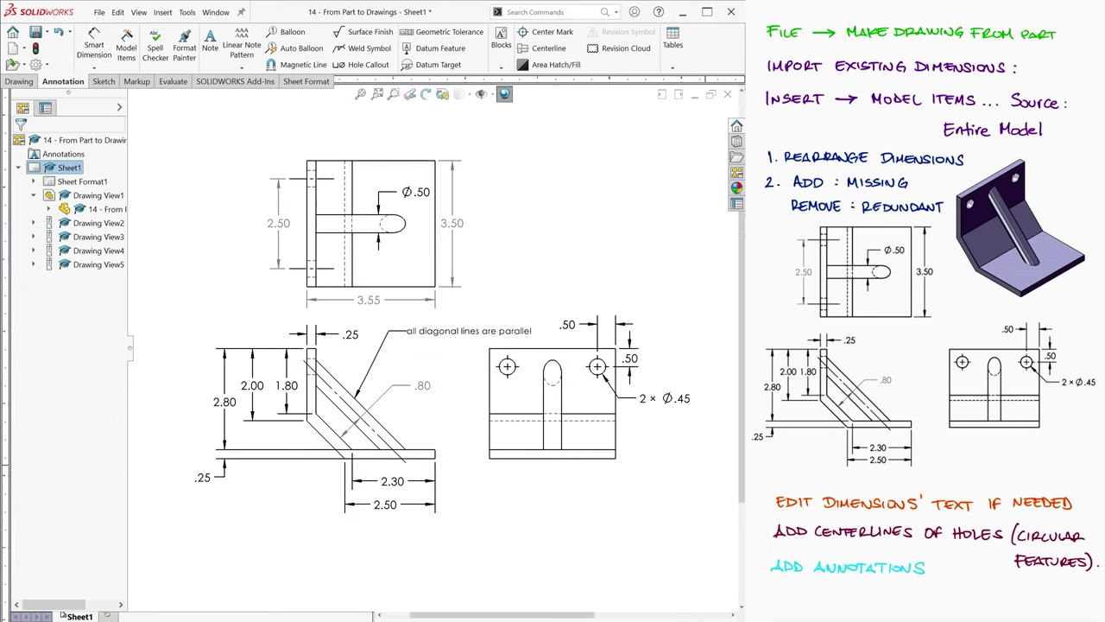